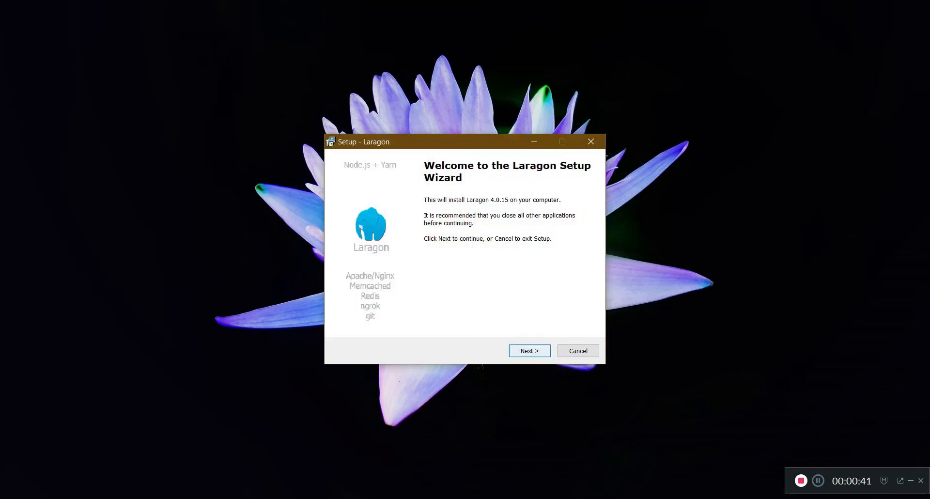
Step: Install Laragon 4.0.15 with Windows startup, auto virtual hosts and the Notepad++ & Terminal entries enabled, and run it on finishing
{"action": "key", "text": "Return"}
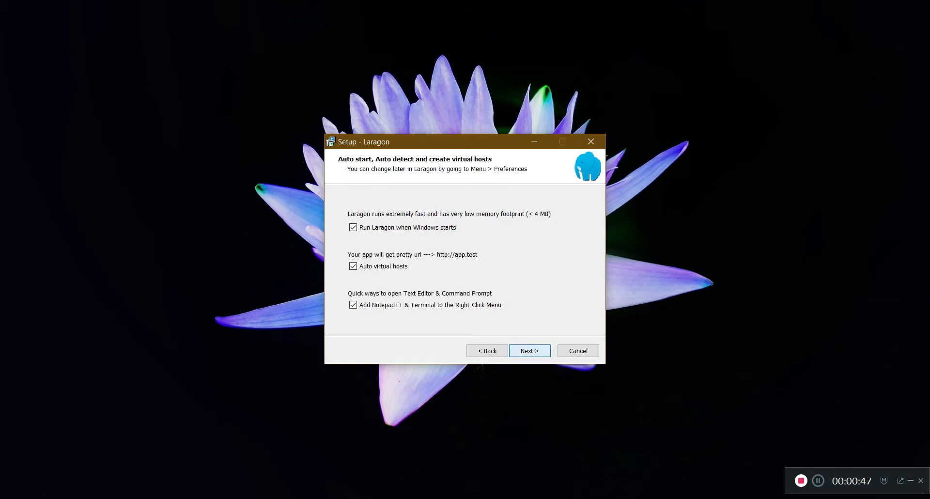
{"action": "key", "text": "Return"}
{"action": "key", "text": "Return"}
{"action": "key", "text": "Return"}
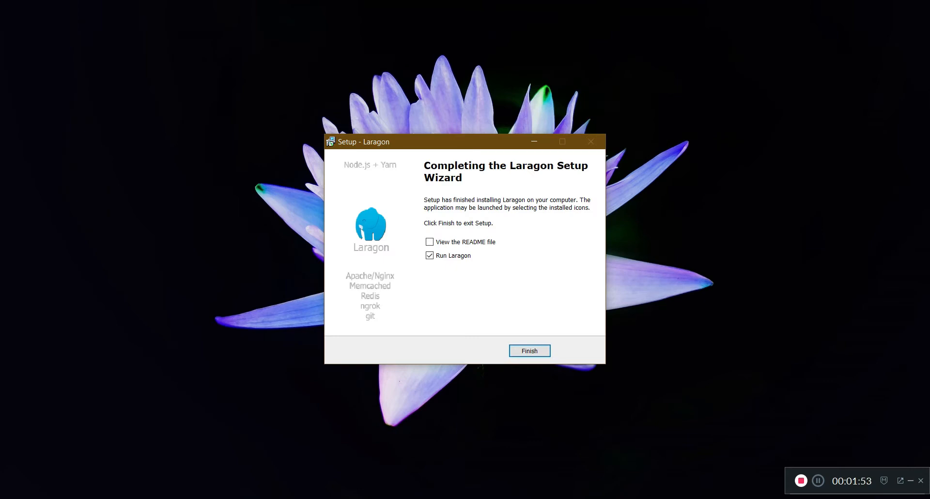
{"action": "left_click", "coordinate": [530, 351]}
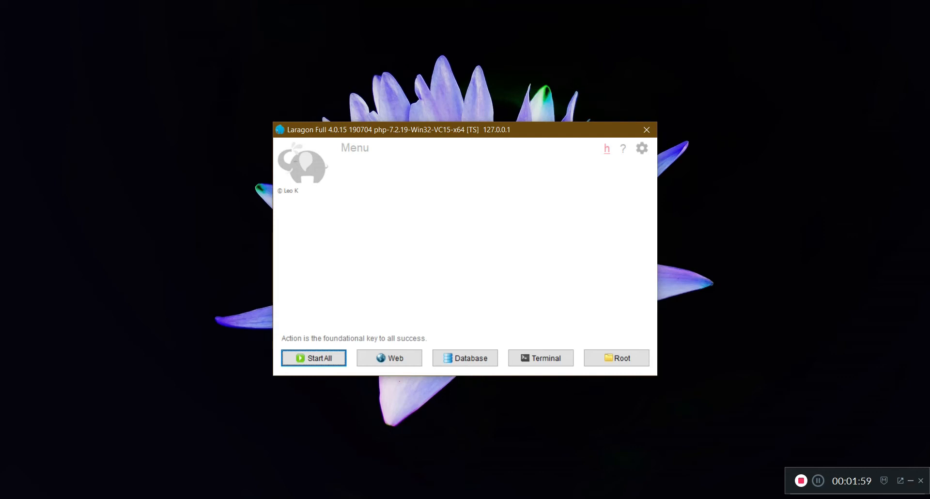
Step: Look through Laragon's tools and PHP options, including the PHP version choices and the php.ini entry
{"action": "right_click", "coordinate": [391, 171]}
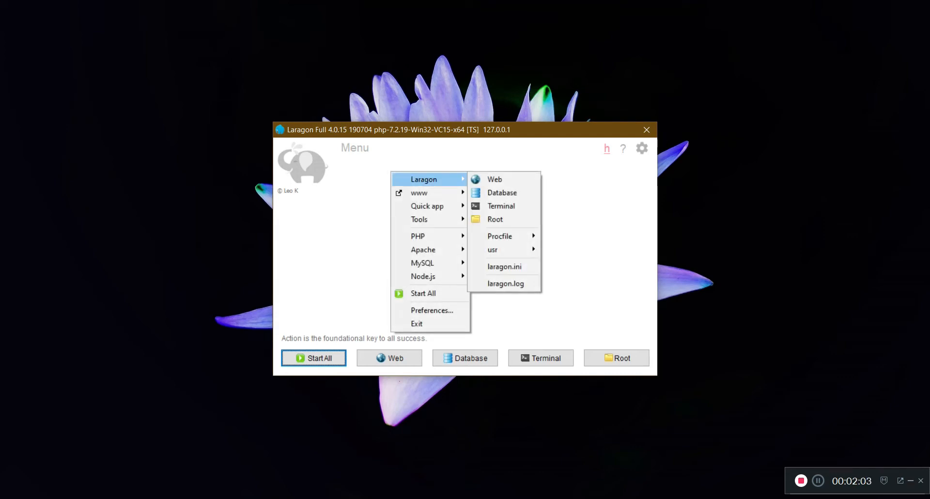
{"action": "mouse_move", "coordinate": [427, 193]}
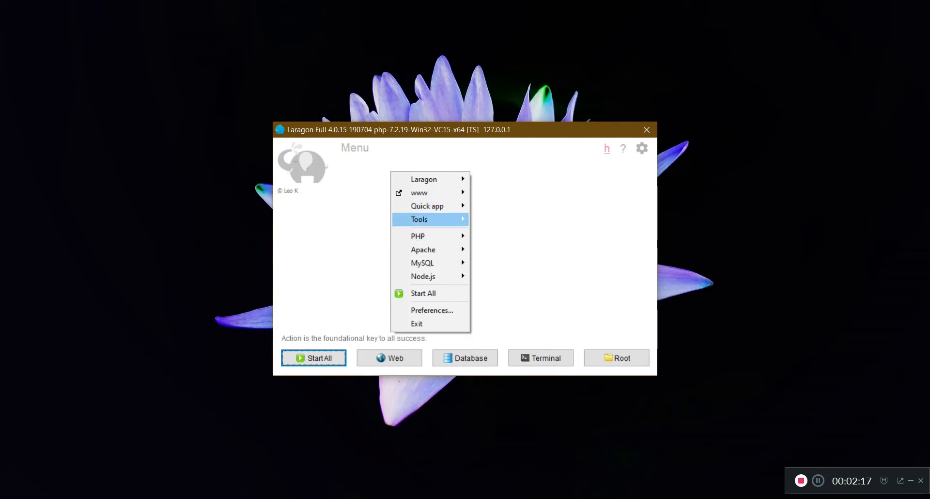
{"action": "key", "text": "Right"}
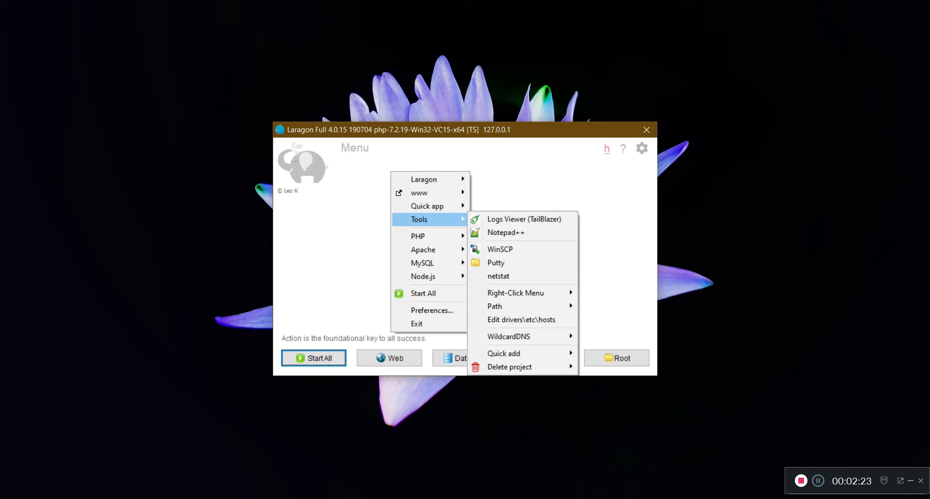
{"action": "key", "text": "Down"}
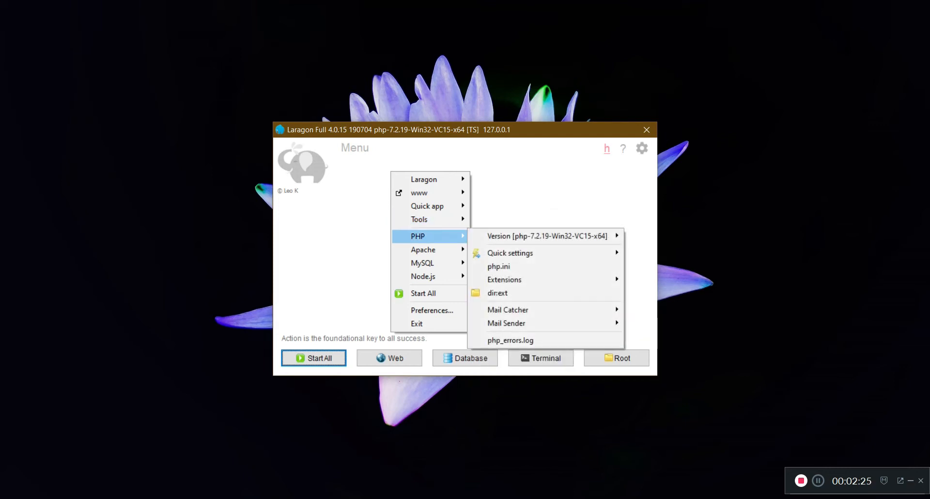
{"action": "key", "text": "Right"}
{"action": "key", "text": "Right"}
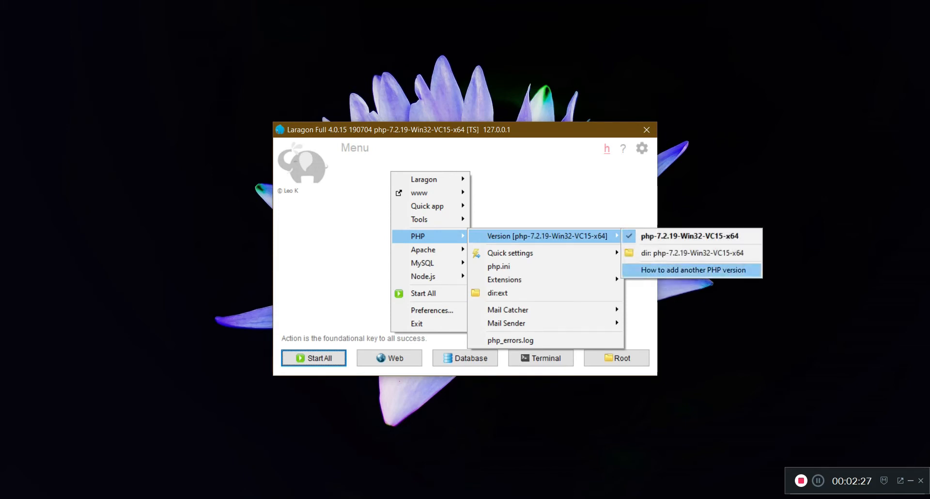
{"action": "key", "text": "Left"}
{"action": "key", "text": "Down"}
{"action": "key", "text": "Down"}
{"action": "key", "text": "Down"}
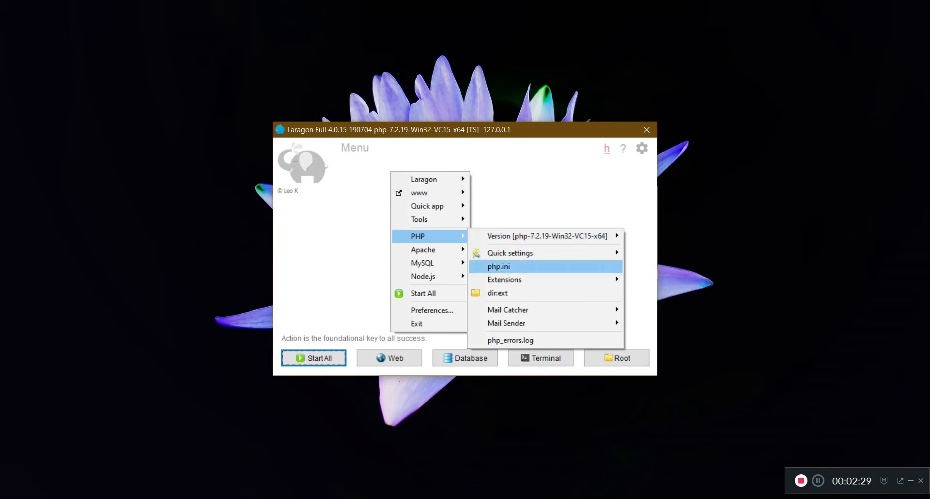
{"action": "key", "text": "Right"}
{"action": "key", "text": "Left"}
{"action": "key", "text": "Left"}
Step: Examine Laragon's Apache and MySQL options, including HeidiSQL, and the remaining tool and Quick app entries
{"action": "key", "text": "Down"}
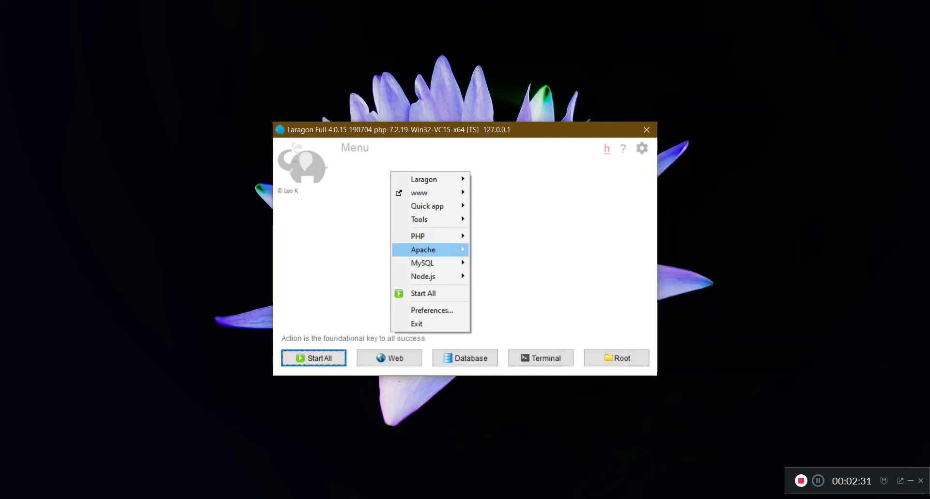
{"action": "key", "text": "Right"}
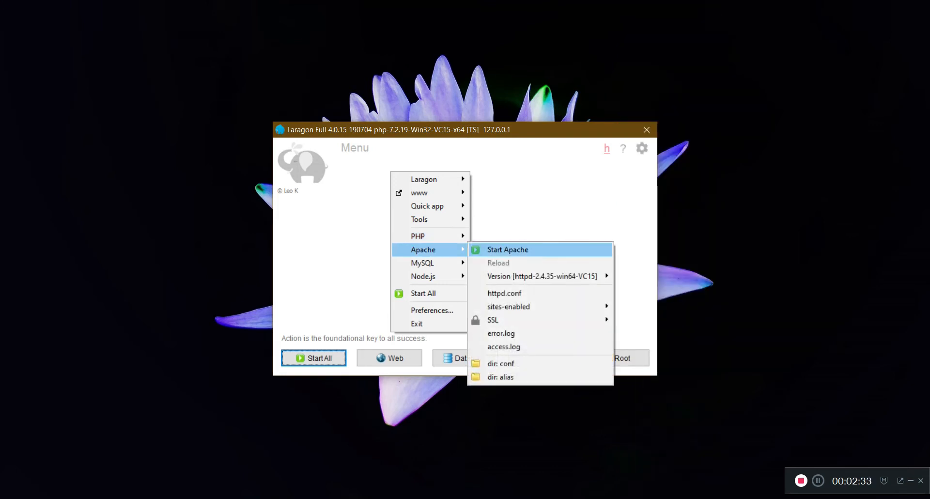
{"action": "key", "text": "Left"}
{"action": "key", "text": "Down"}
{"action": "key", "text": "Right"}
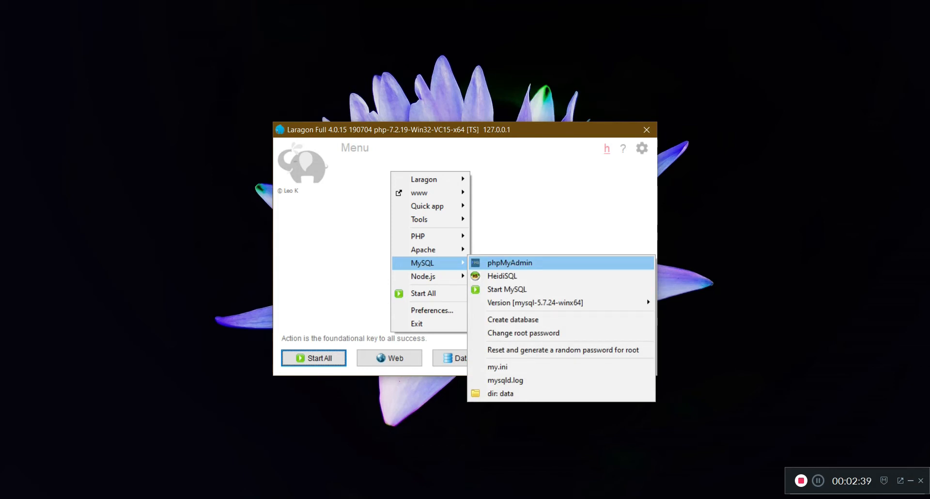
{"action": "key", "text": "Down"}
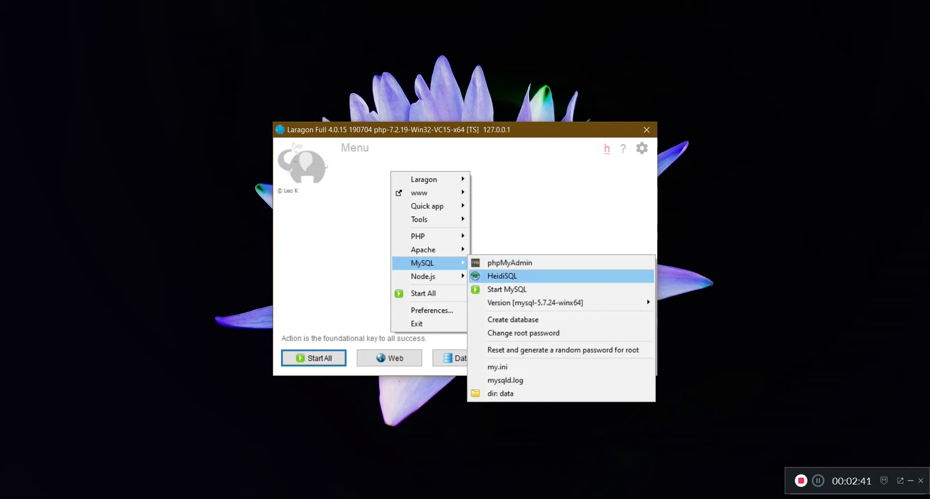
{"action": "mouse_move", "coordinate": [430, 277]}
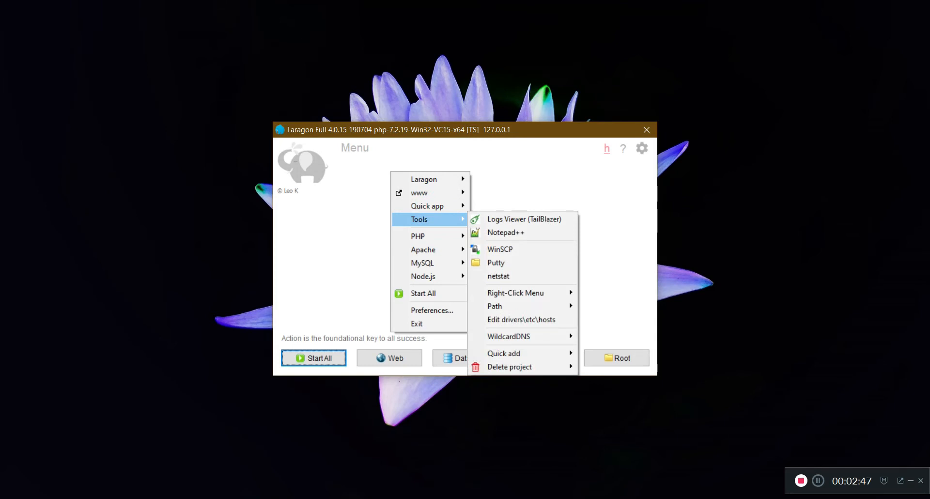
{"action": "mouse_move", "coordinate": [504, 354]}
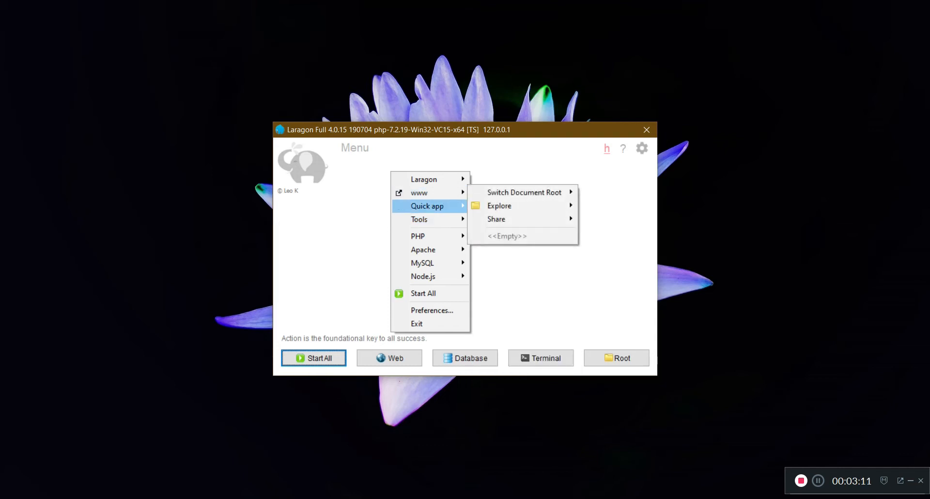
Step: Start all Laragon services and check the hidden system tray icons
{"action": "left_click", "coordinate": [314, 358]}
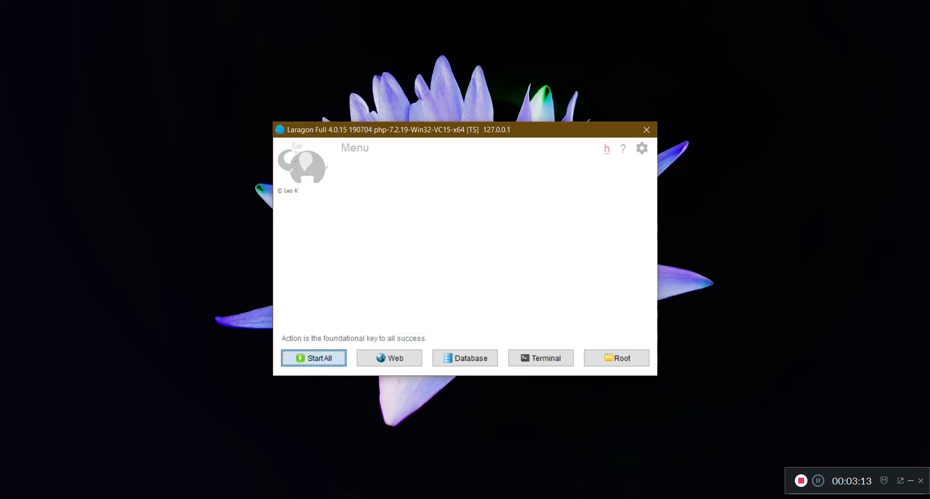
{"action": "left_click", "coordinate": [314, 358]}
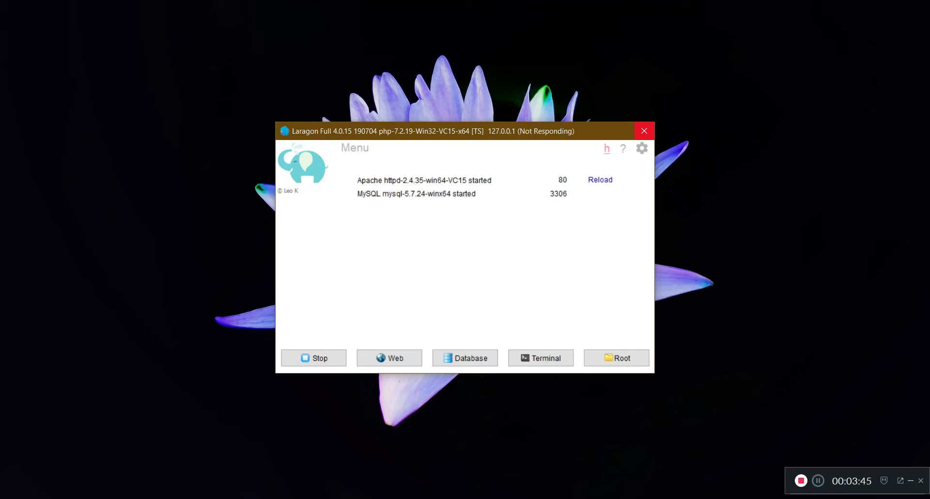
{"action": "left_click", "coordinate": [789, 498]}
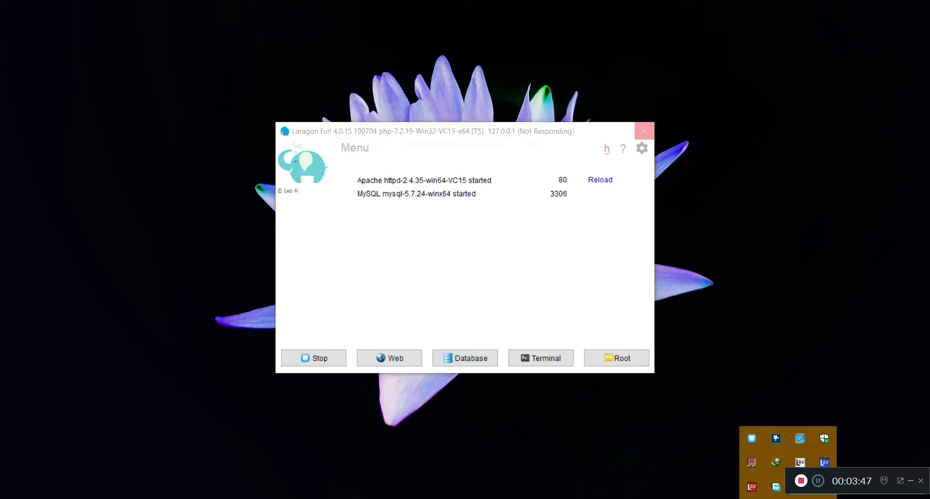
{"action": "left_click", "coordinate": [788, 498]}
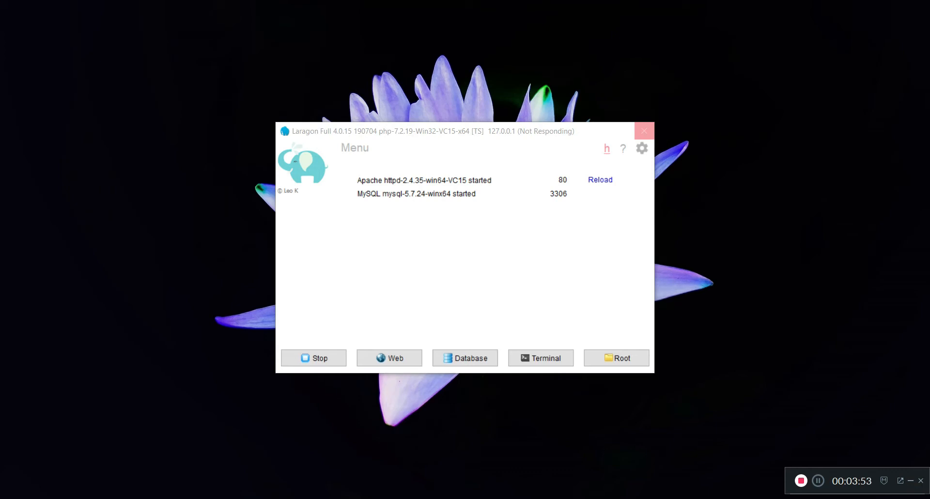
Step: Switch to Chrome to review the features and testimonials on the Laragon homepage, and return to Laragon
{"action": "key", "text": "alt+Tab"}
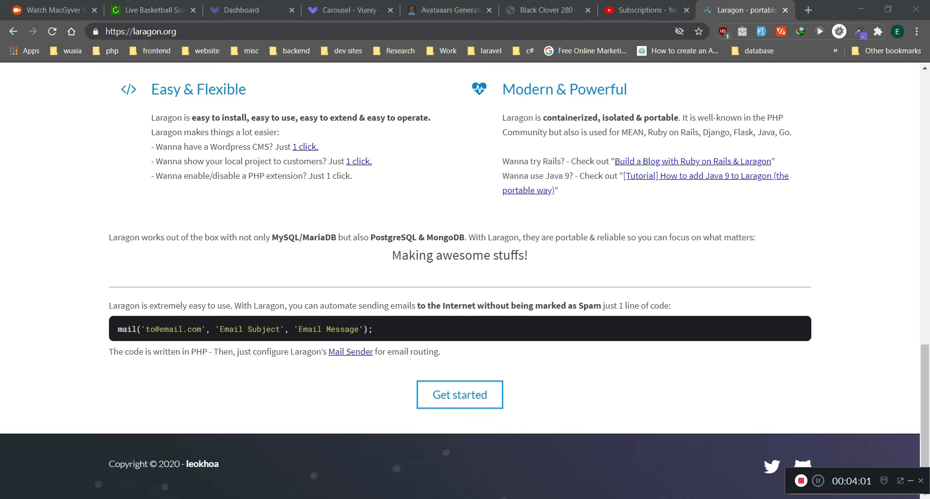
{"action": "scroll", "coordinate": [460, 281], "scroll_direction": "up", "scroll_amount": 1}
{"action": "scroll", "coordinate": [460, 280], "scroll_direction": "up", "scroll_amount": 10}
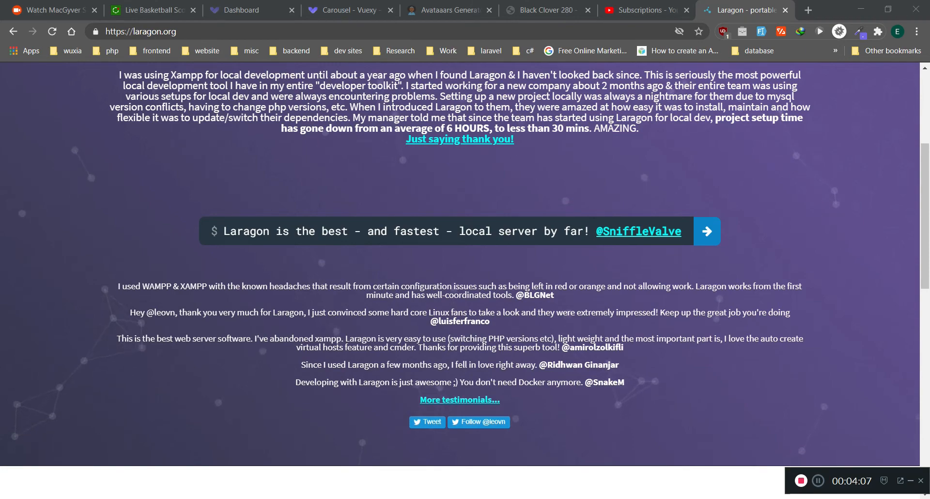
{"action": "scroll", "coordinate": [460, 280], "scroll_direction": "up", "scroll_amount": 4}
{"action": "scroll", "coordinate": [461, 280], "scroll_direction": "down", "scroll_amount": 15}
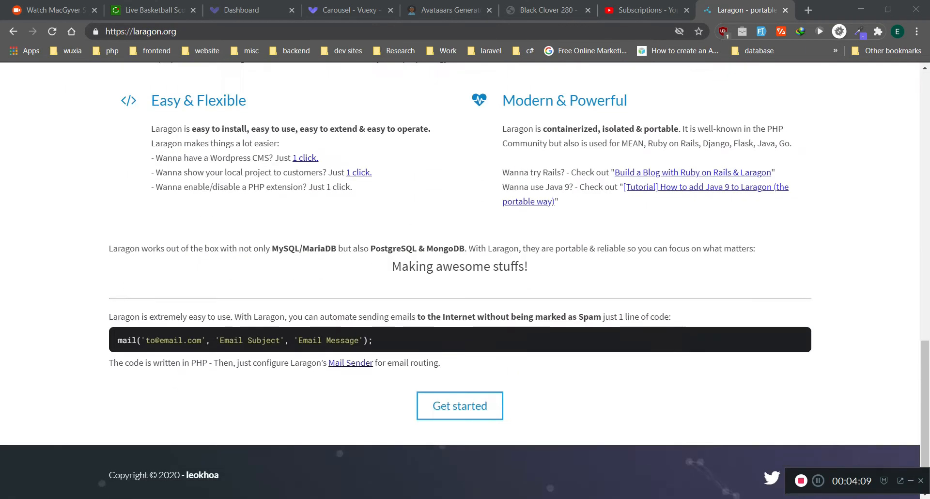
{"action": "scroll", "coordinate": [460, 280], "scroll_direction": "up", "scroll_amount": 3}
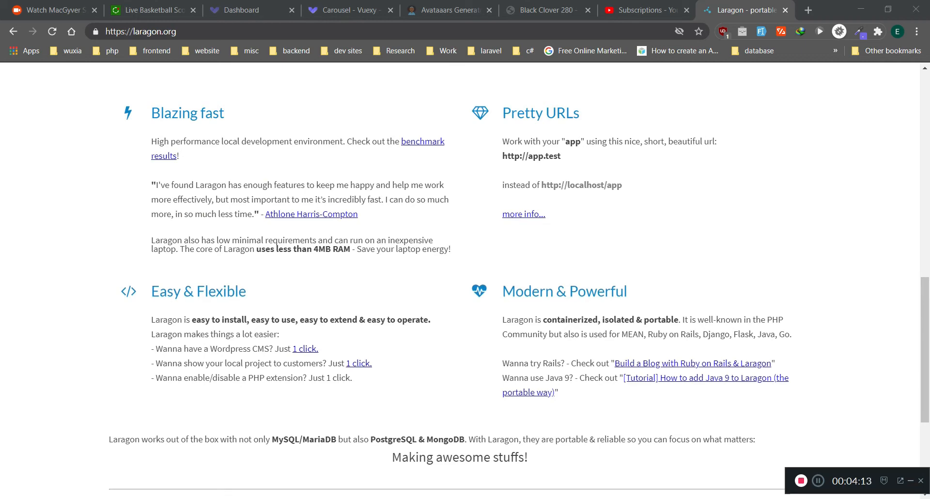
{"action": "scroll", "coordinate": [461, 280], "scroll_direction": "up", "scroll_amount": 10}
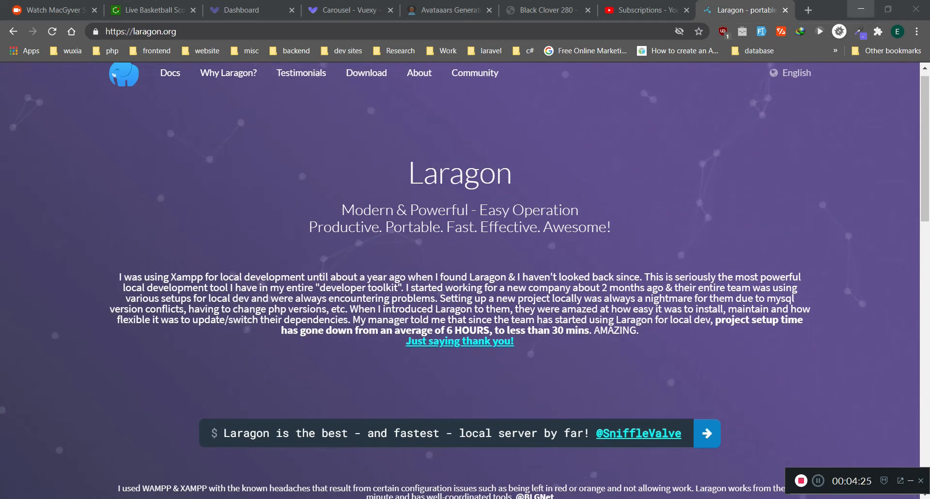
{"action": "left_click", "coordinate": [861, 9]}
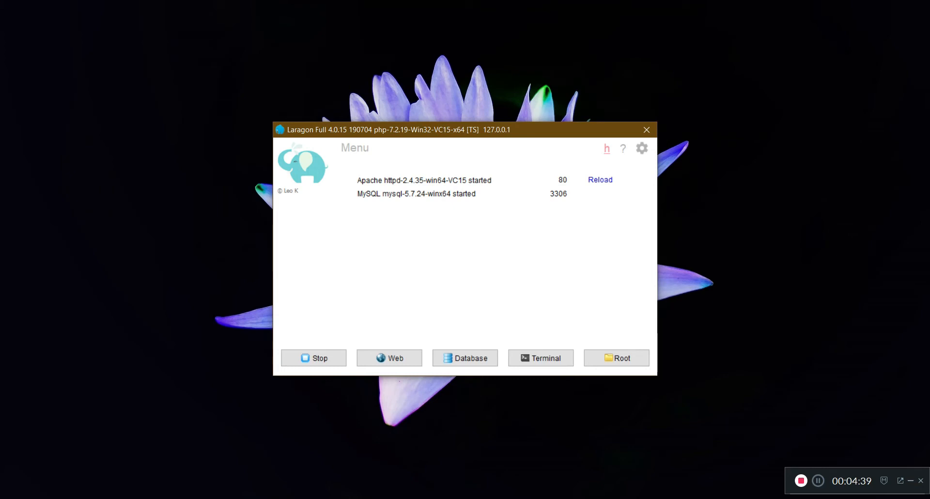
Step: Create a blank Quick app project named "test"
{"action": "right_click", "coordinate": [387, 208]}
{"action": "mouse_move", "coordinate": [419, 216]}
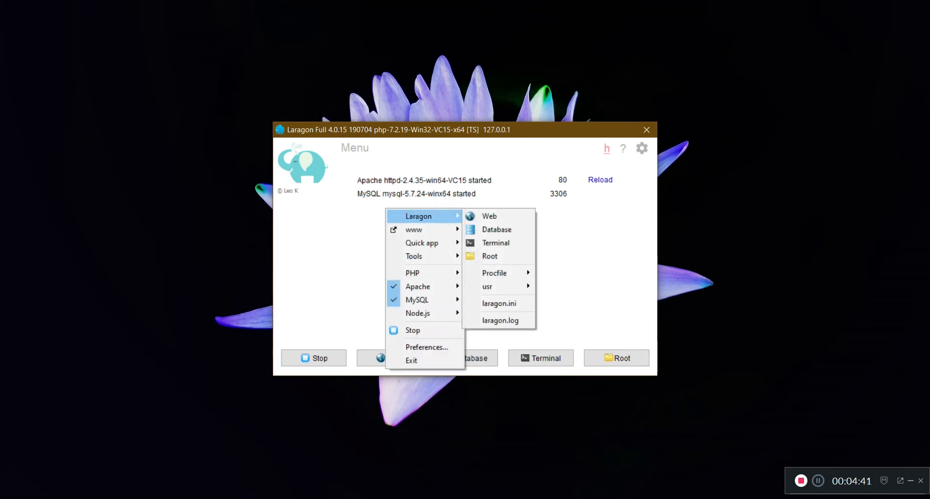
{"action": "mouse_move", "coordinate": [421, 242]}
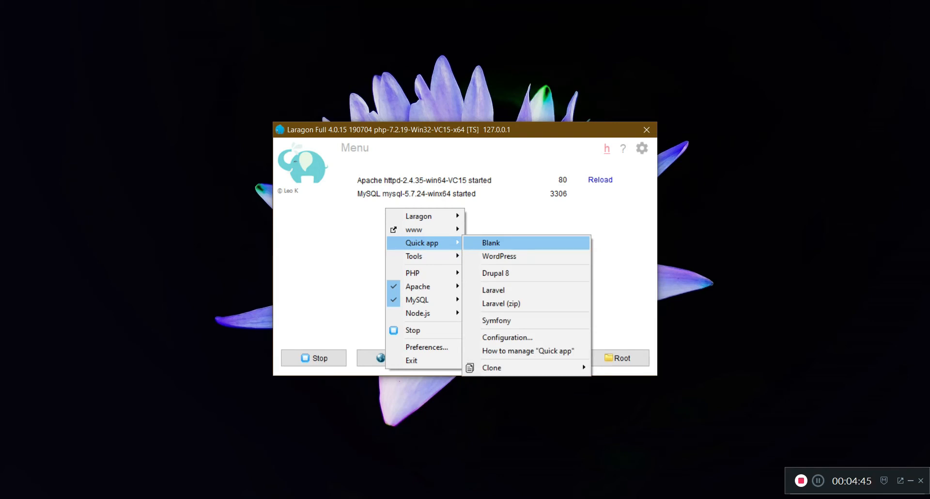
{"action": "left_click", "coordinate": [492, 243]}
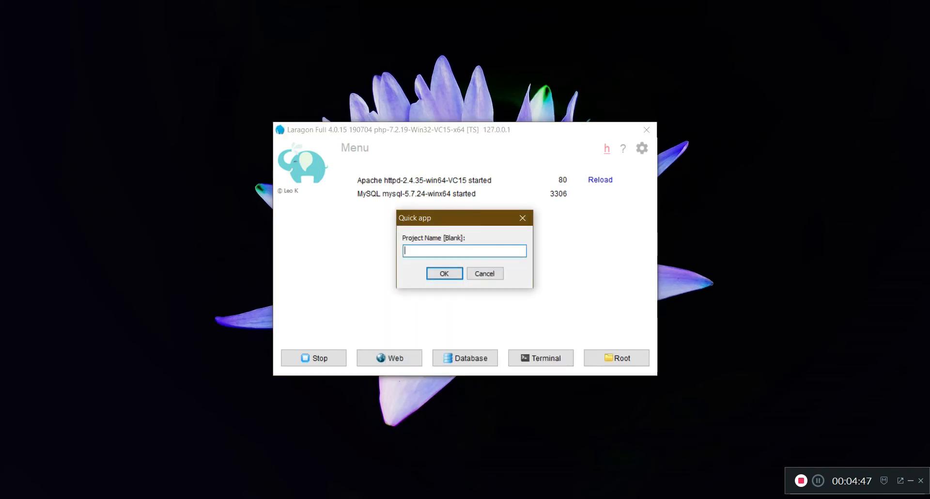
{"action": "type", "text": "test"}
{"action": "key", "text": "Return"}
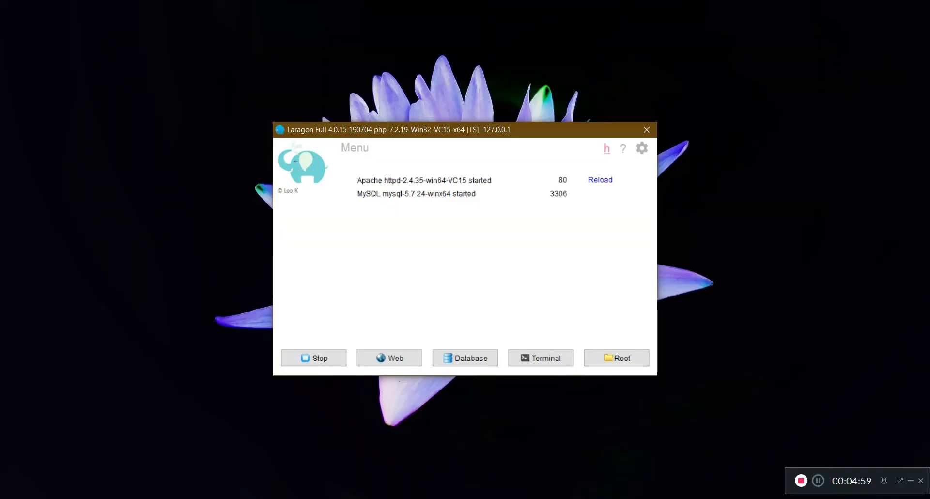
Step: Inspect the test database through the Laragon session in HeidiSQL and the project folder in Laragon's www root directory
{"action": "left_click", "coordinate": [465, 358]}
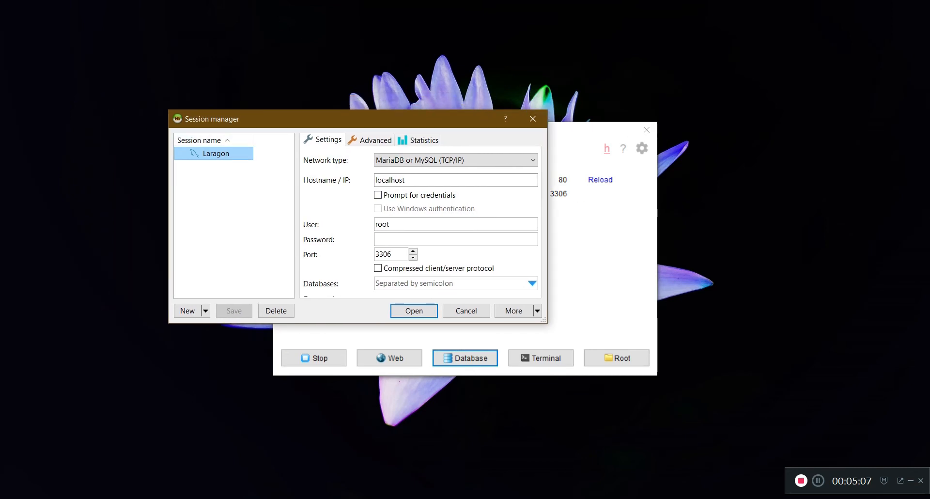
{"action": "key", "text": "Return"}
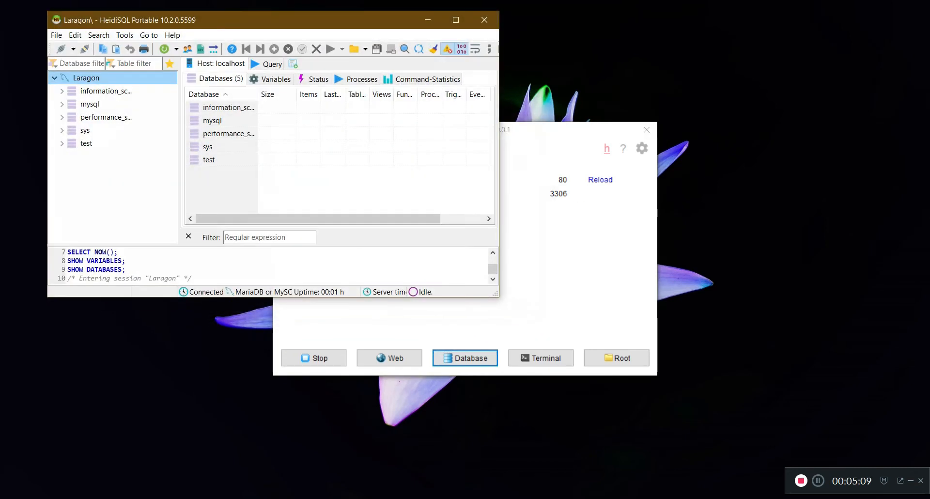
{"action": "left_click", "coordinate": [86, 143]}
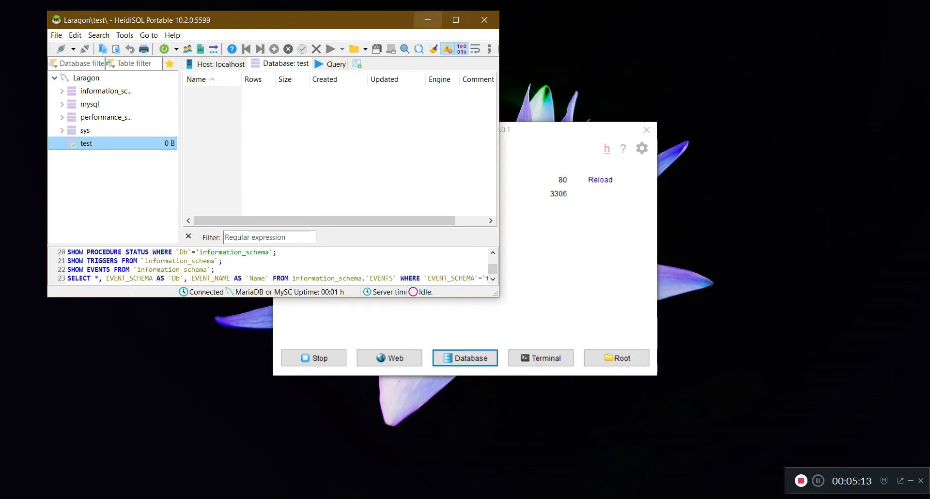
{"action": "left_click", "coordinate": [428, 20]}
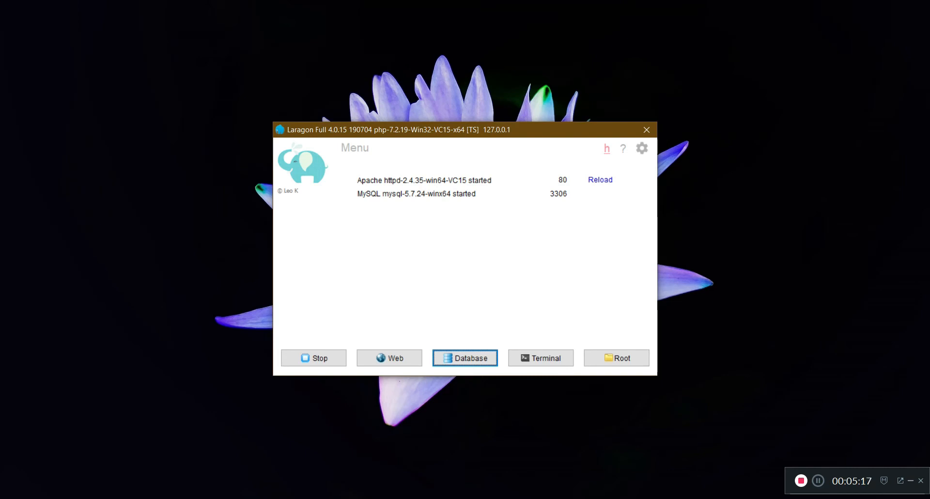
{"action": "left_click", "coordinate": [617, 358]}
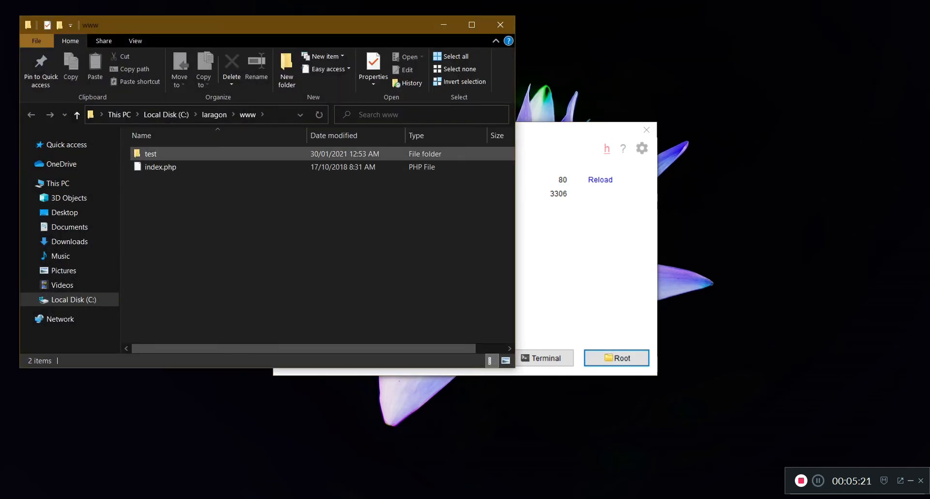
{"action": "left_click", "coordinate": [444, 25]}
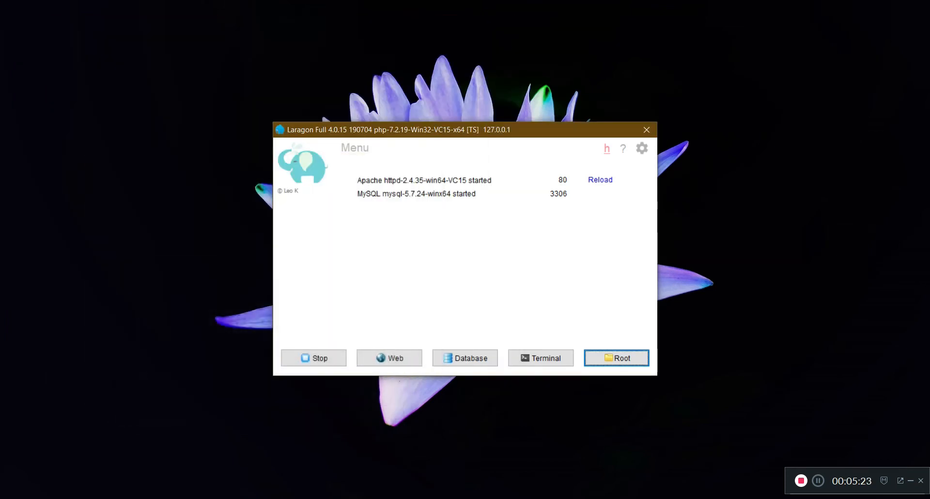
Step: Open the test project's site from Laragon's www list in the browser, and return to Laragon
{"action": "right_click", "coordinate": [393, 204]}
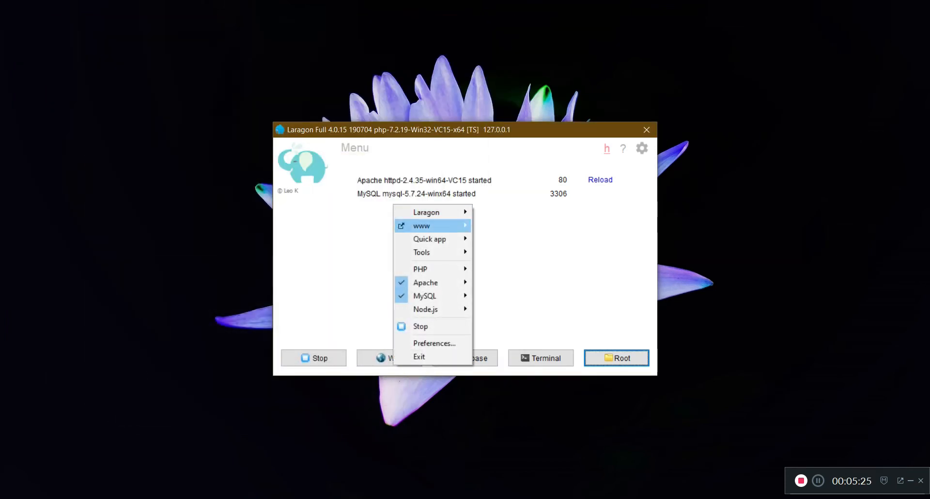
{"action": "mouse_move", "coordinate": [426, 226]}
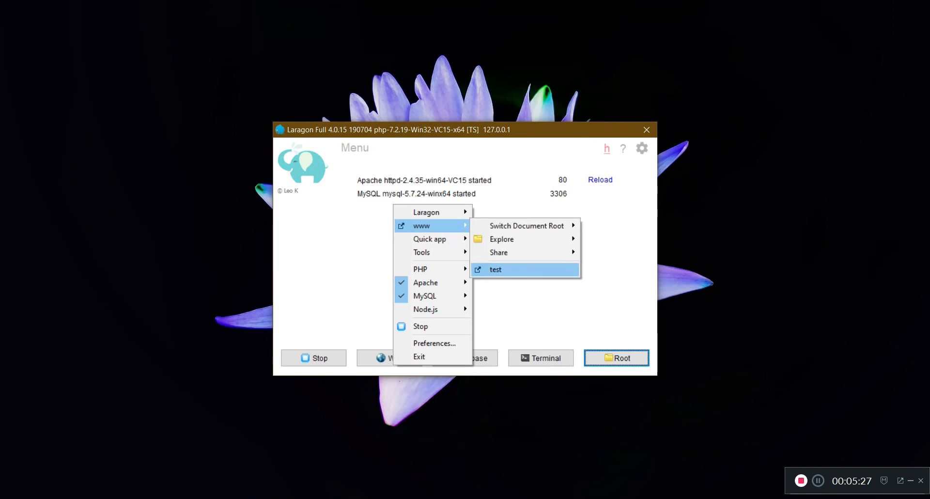
{"action": "left_click", "coordinate": [496, 269]}
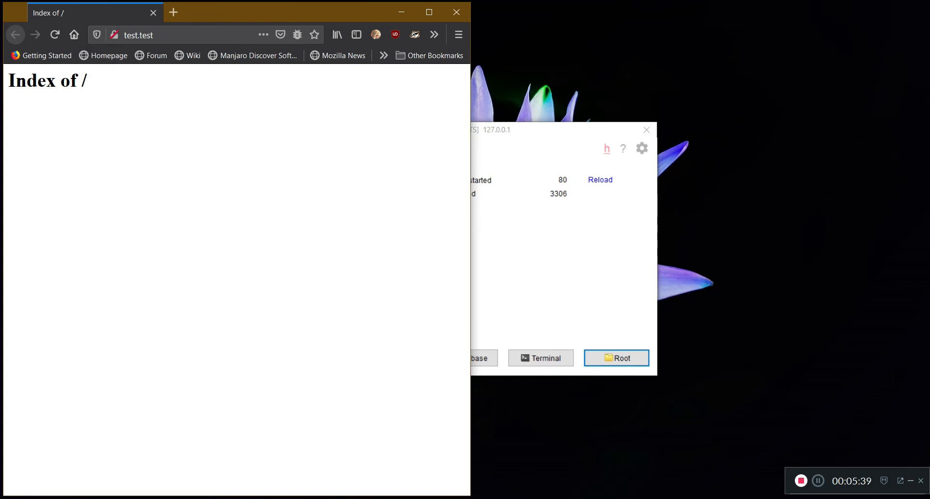
{"action": "key", "text": "alt+Tab"}
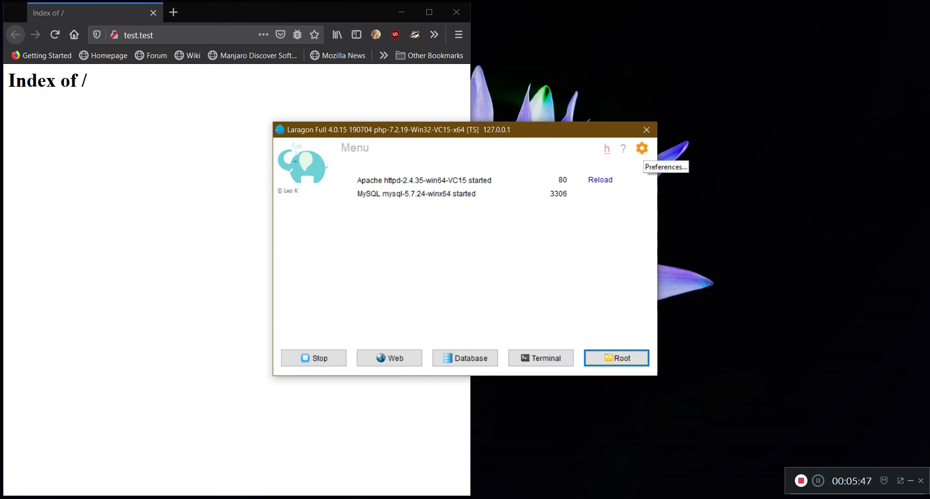
Step: Review Laragon's preferences, including the virtual host name format, services and ports, Mail Catcher and Mail Sender, and close them
{"action": "left_click", "coordinate": [642, 147]}
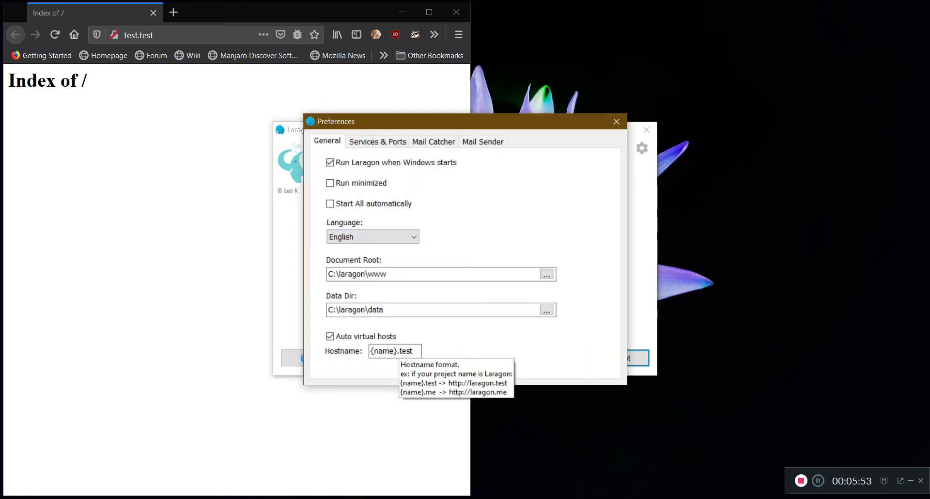
{"action": "left_click_drag", "start_coordinate": [398, 352], "coordinate": [415, 351]}
{"action": "left_click", "coordinate": [415, 351]}
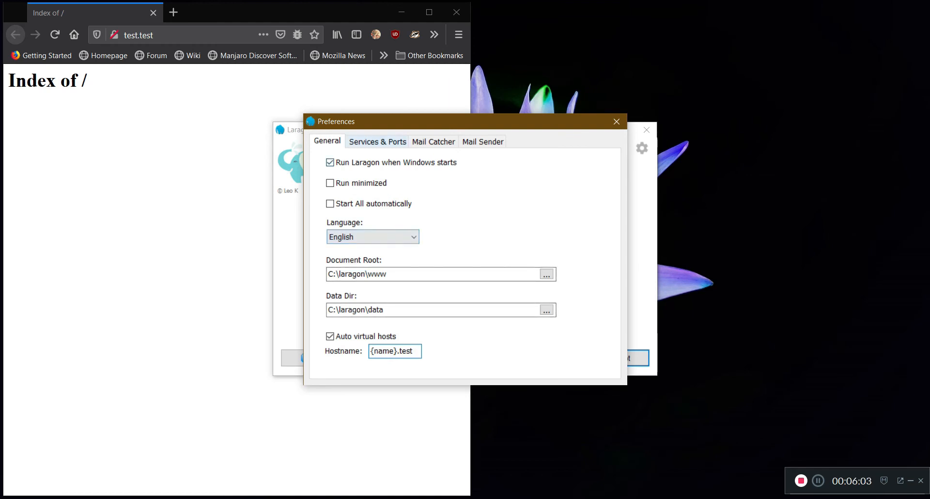
{"action": "left_click", "coordinate": [378, 142]}
{"action": "left_click", "coordinate": [434, 142]}
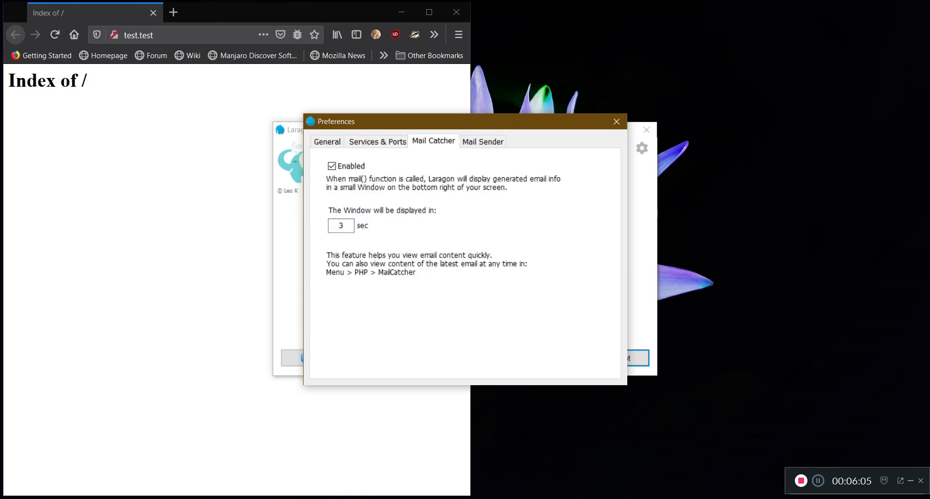
{"action": "left_click", "coordinate": [484, 142]}
{"action": "left_click", "coordinate": [328, 141]}
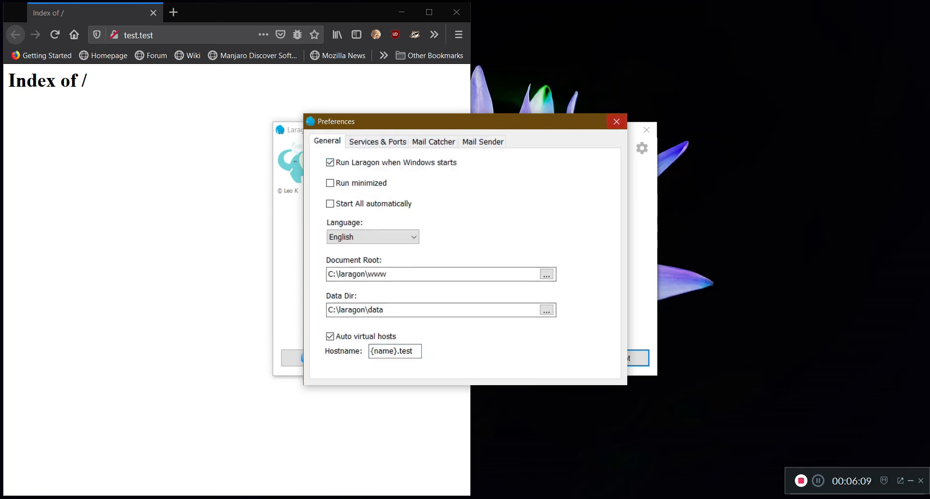
{"action": "left_click", "coordinate": [616, 121]}
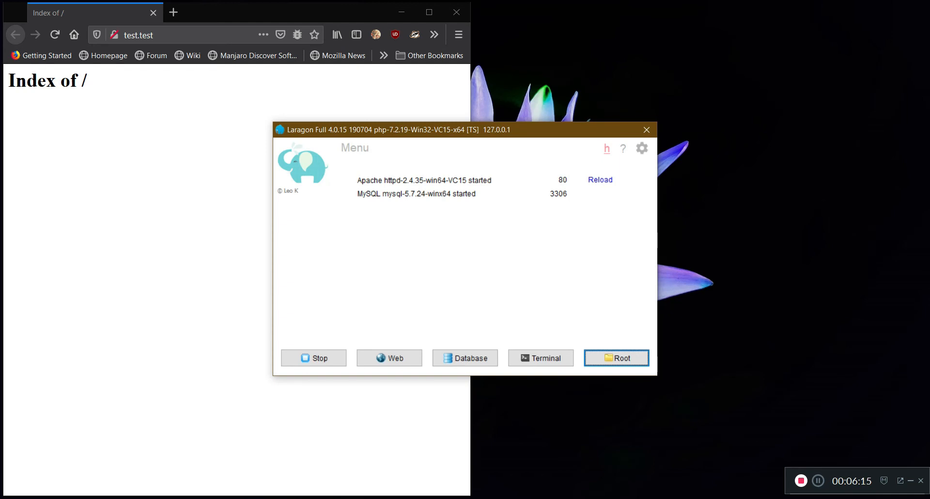
Step: Create a new text document in the www\test project folder and name it index.php, accepting the extension change
{"action": "left_click", "coordinate": [255, 498]}
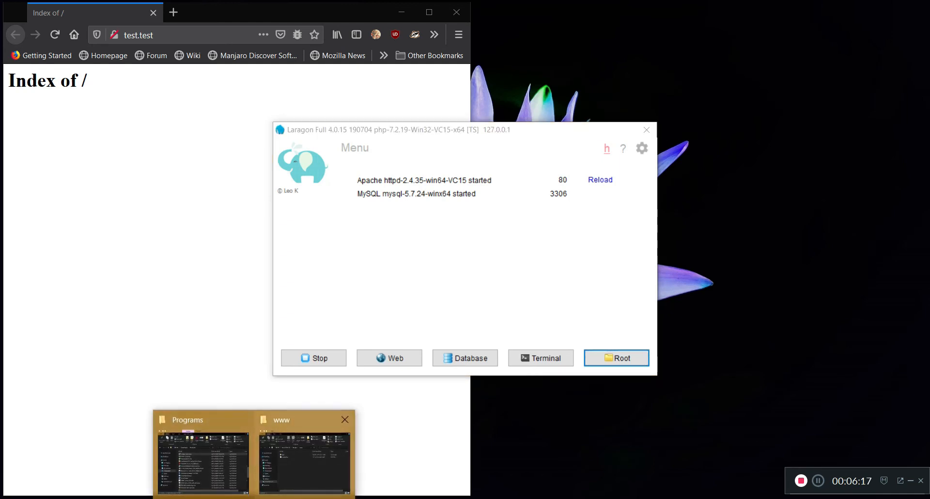
{"action": "left_click", "coordinate": [308, 463]}
{"action": "double_click", "coordinate": [150, 154]}
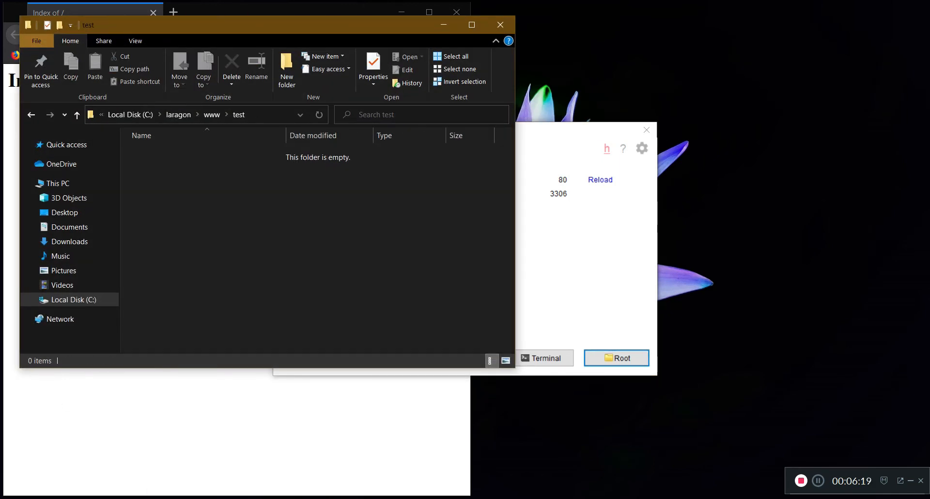
{"action": "right_click", "coordinate": [184, 167]}
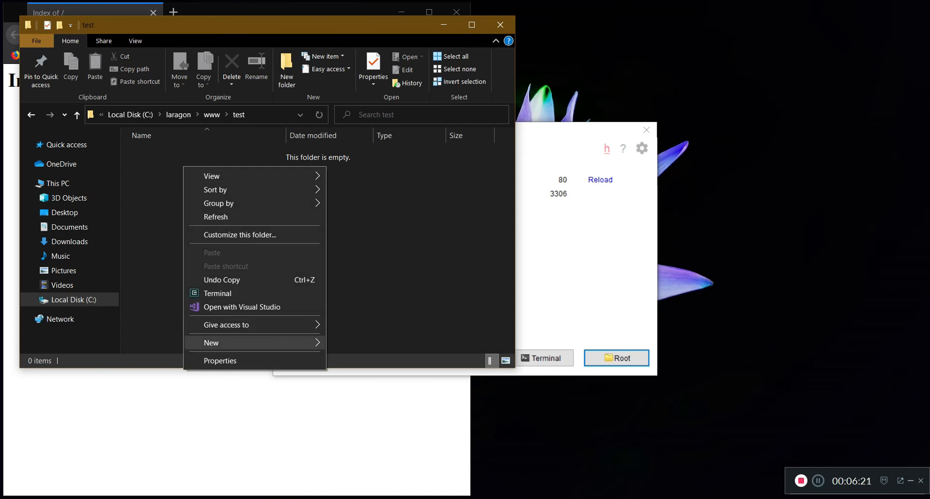
{"action": "mouse_move", "coordinate": [252, 343]}
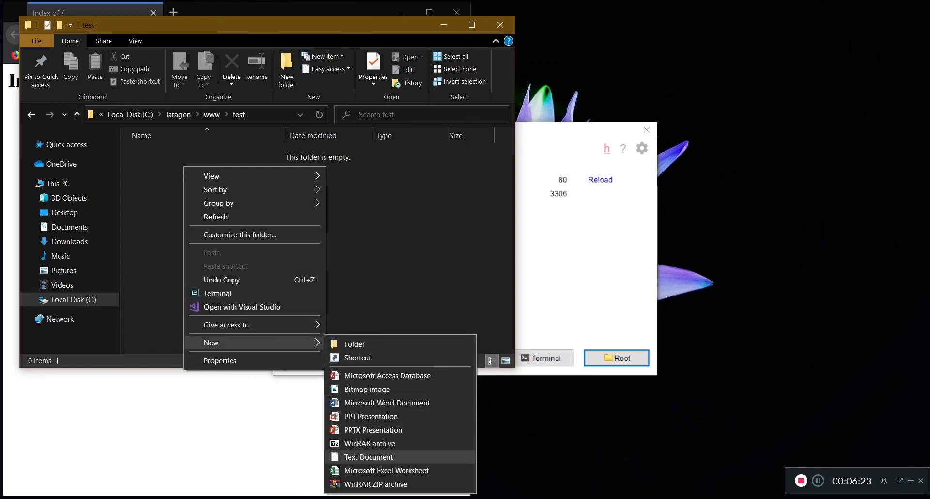
{"action": "left_click", "coordinate": [369, 457]}
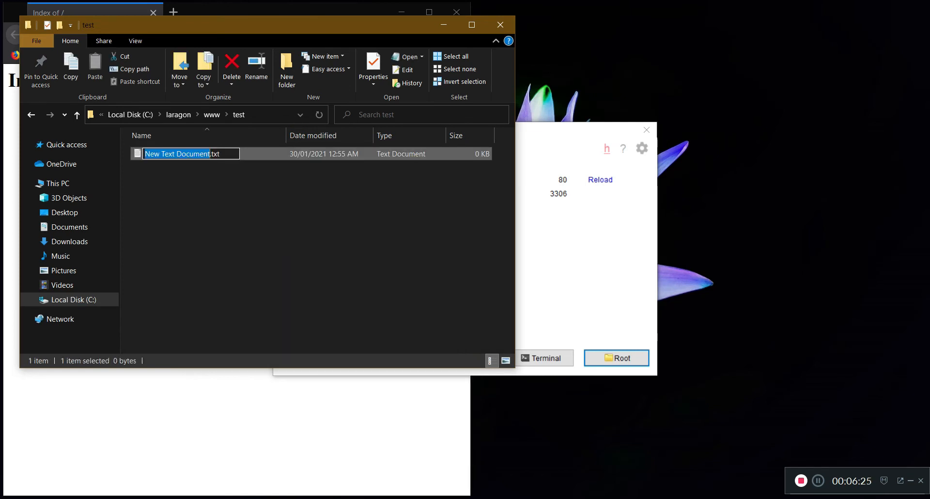
{"action": "type", "text": "index"}
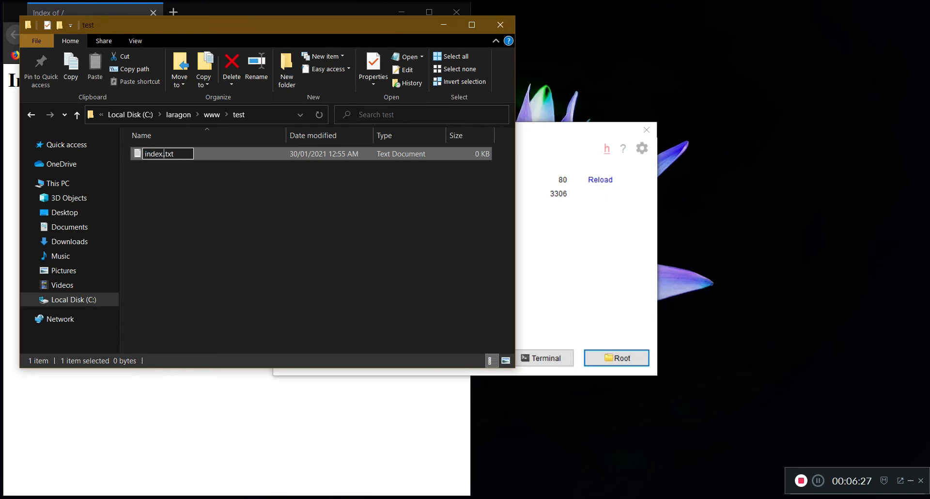
{"action": "type", "text": ".php"}
{"action": "key", "text": "shift+End"}
{"action": "key", "text": "Delete"}
{"action": "key", "text": "Return"}
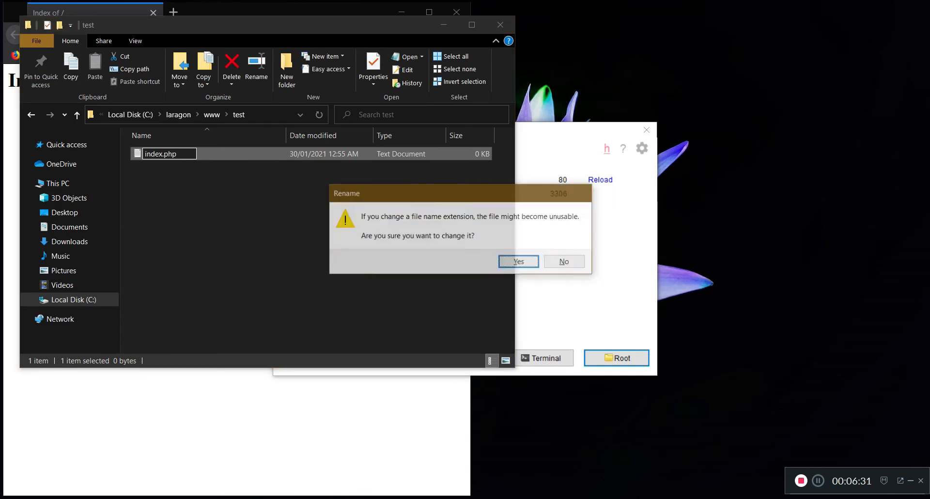
{"action": "key", "text": "Return"}
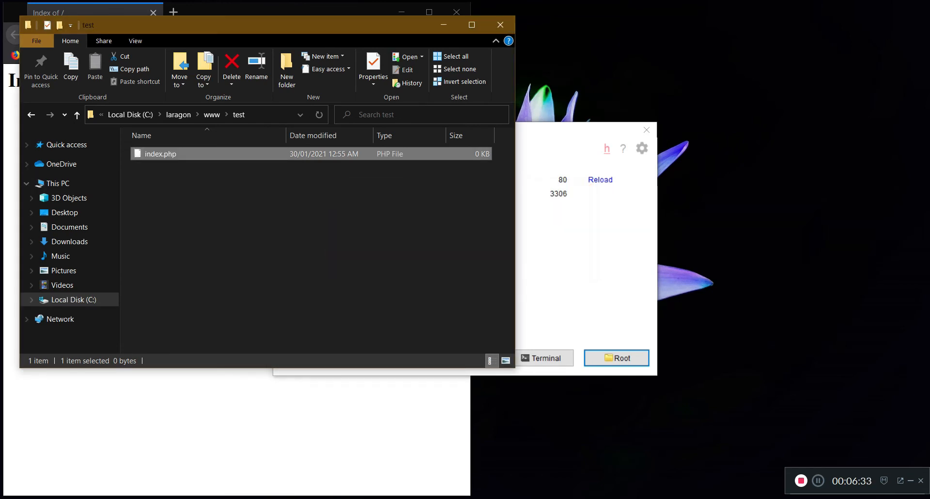
Step: Open index.php in Notepad++, write a PHP opening tag followed by phpinfo();, and save the file
{"action": "right_click", "coordinate": [160, 154]}
{"action": "left_click", "coordinate": [203, 192]}
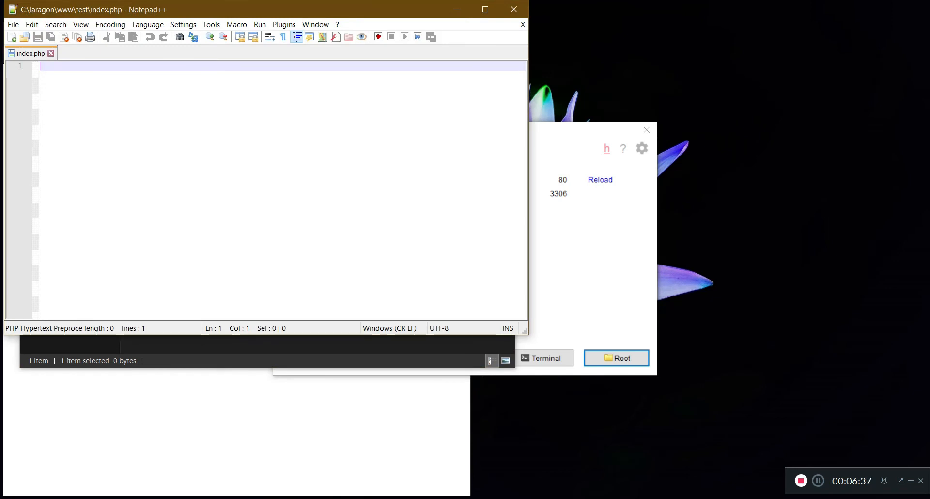
{"action": "type", "text": "<?ph"}
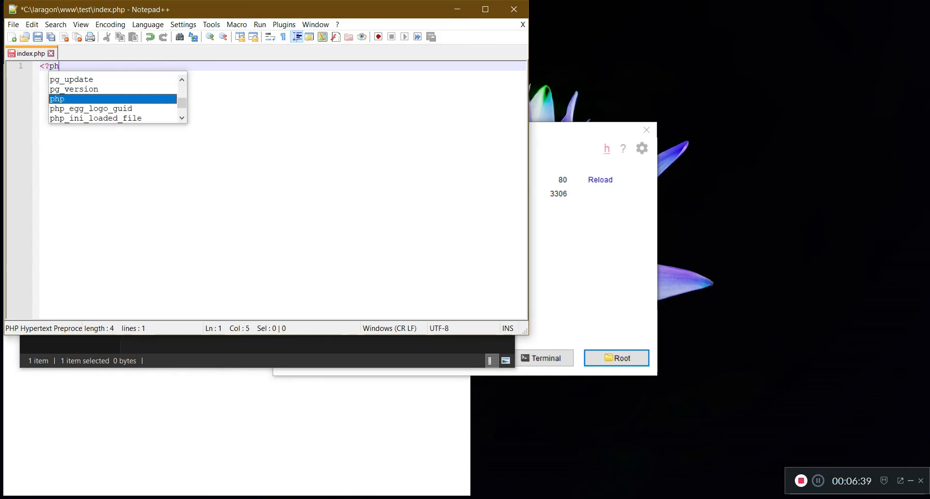
{"action": "type", "text": "p"}
{"action": "key", "text": "Return"}
{"action": "key", "text": "Return"}
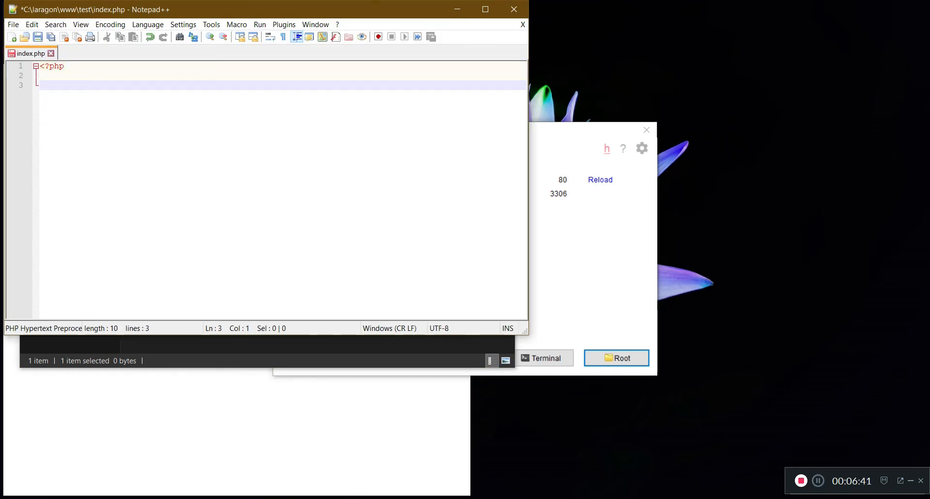
{"action": "type", "text": "phpinfo"}
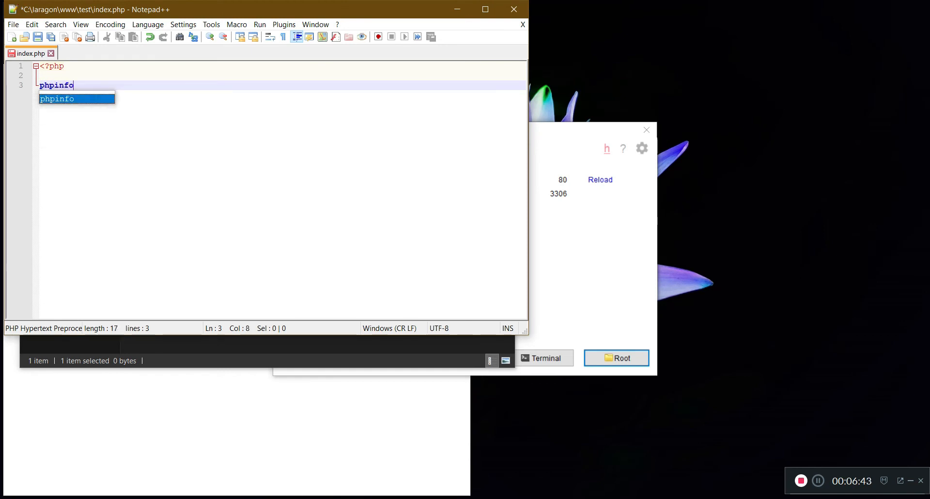
{"action": "type", "text": "();"}
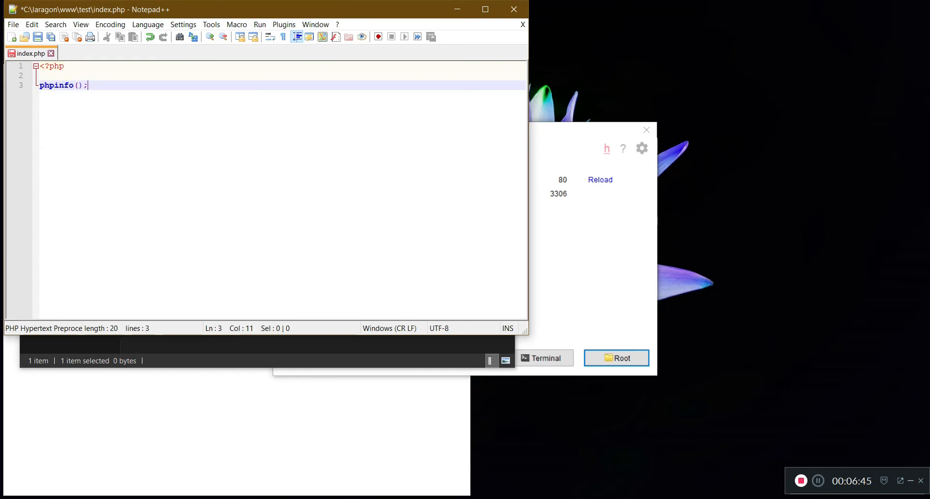
{"action": "key", "text": "ctrl+s"}
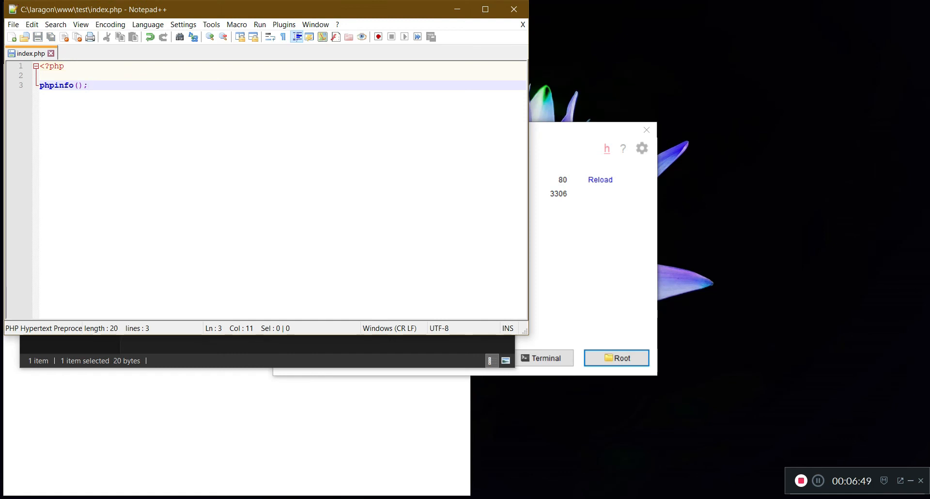
Step: Switch to Firefox, reload test.test, and examine the PHP information page in a maximized window before minimizing it
{"action": "left_click", "coordinate": [203, 429]}
{"action": "left_click", "coordinate": [55, 35]}
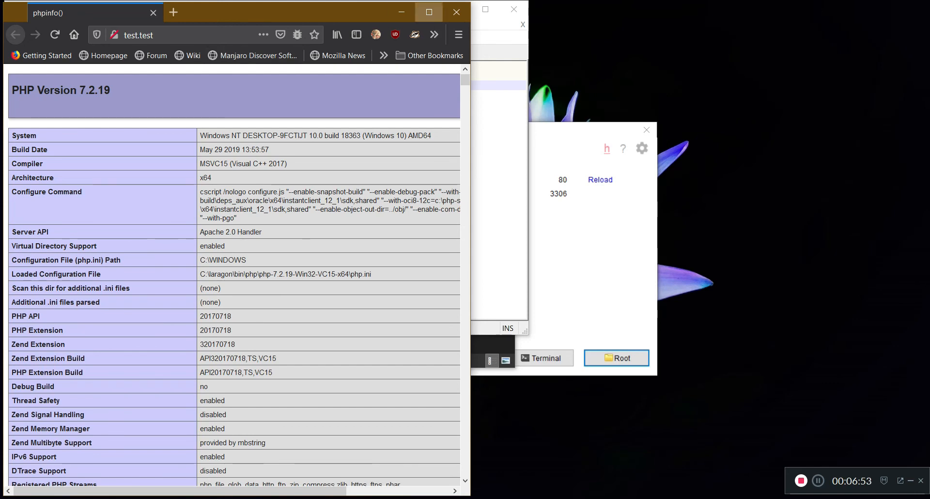
{"action": "left_click", "coordinate": [429, 12]}
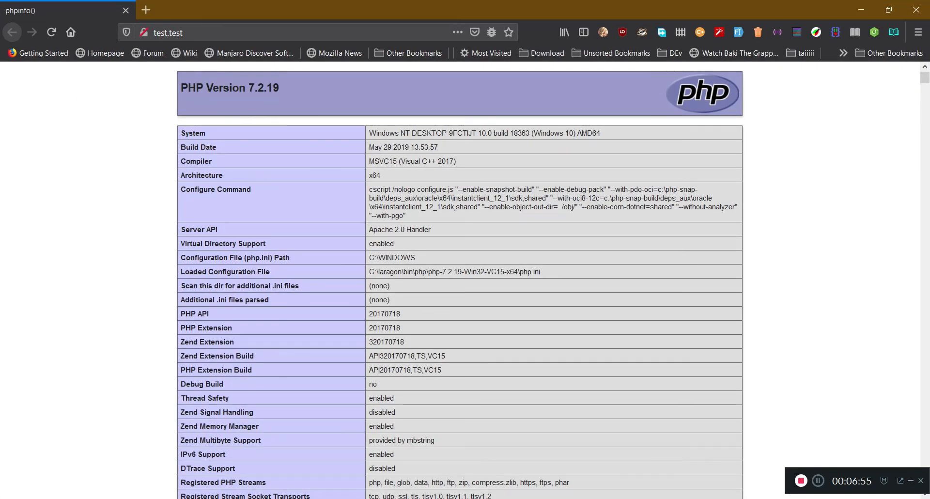
{"action": "scroll", "coordinate": [460, 280], "scroll_direction": "down", "scroll_amount": 6}
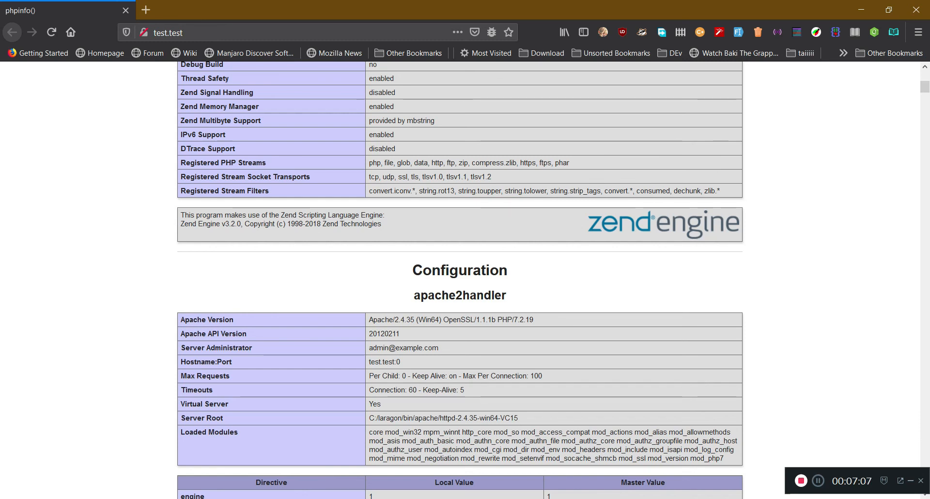
{"action": "scroll", "coordinate": [460, 280], "scroll_direction": "up", "scroll_amount": 5}
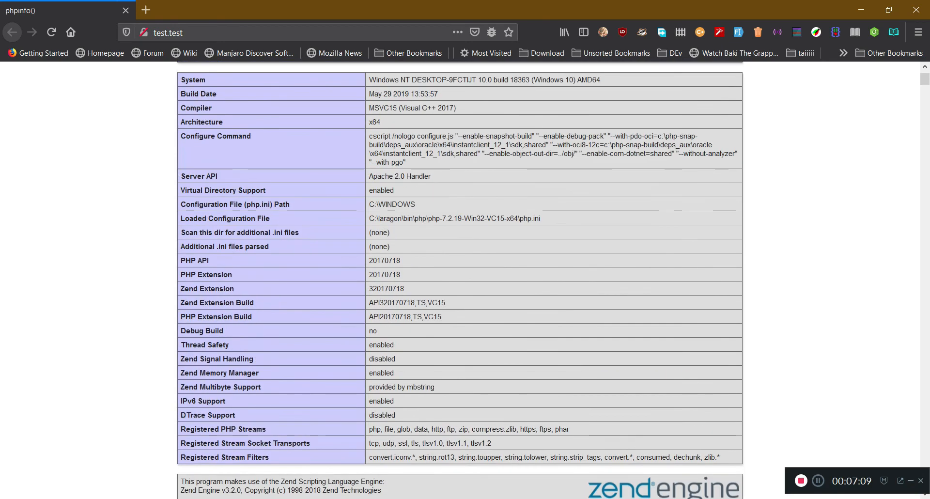
{"action": "scroll", "coordinate": [460, 280], "scroll_direction": "up", "scroll_amount": 1}
{"action": "scroll", "coordinate": [460, 280], "scroll_direction": "down", "scroll_amount": 8}
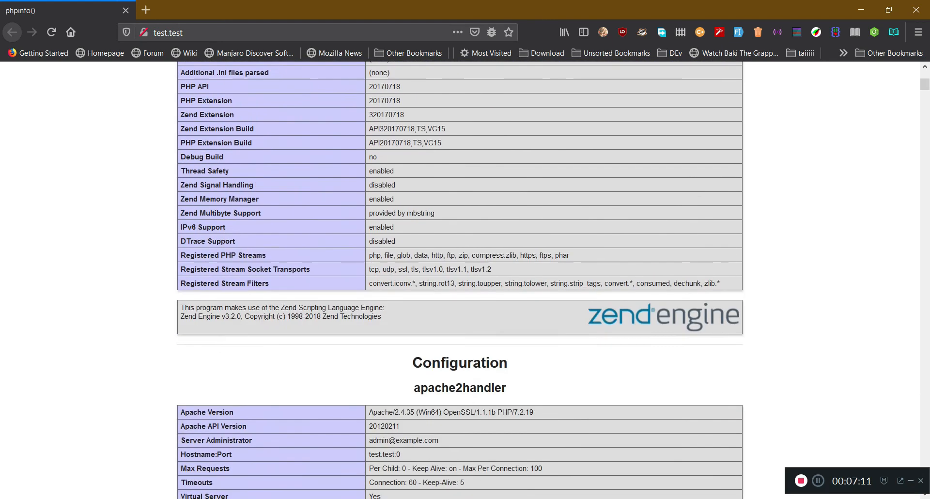
{"action": "scroll", "coordinate": [459, 280], "scroll_direction": "up", "scroll_amount": 4}
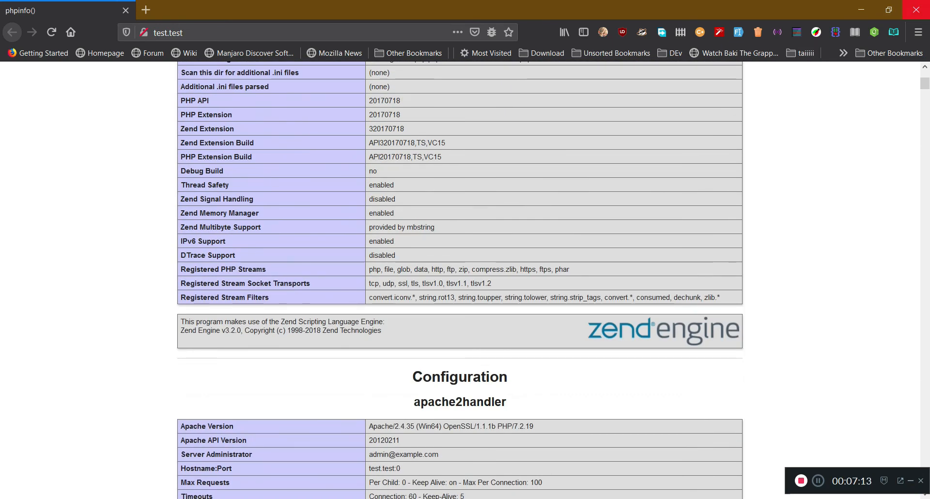
{"action": "left_click", "coordinate": [861, 10]}
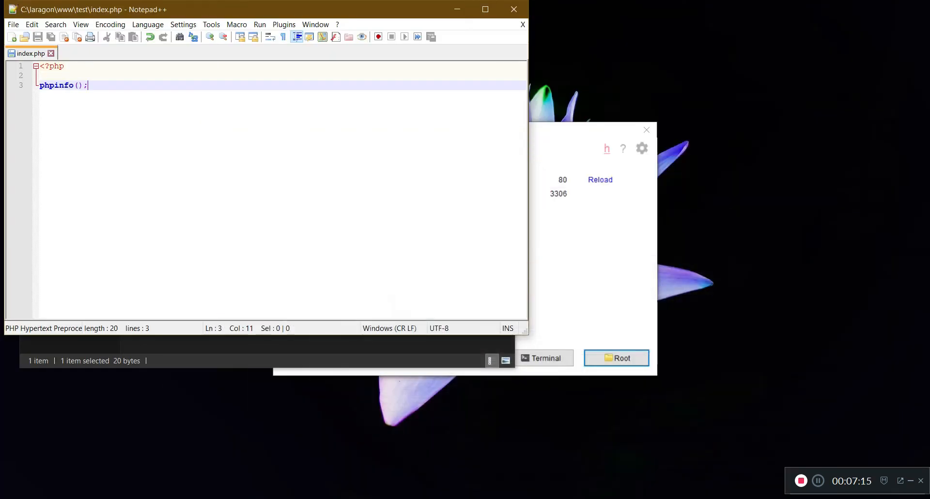
{"action": "right_click", "coordinate": [361, 204]}
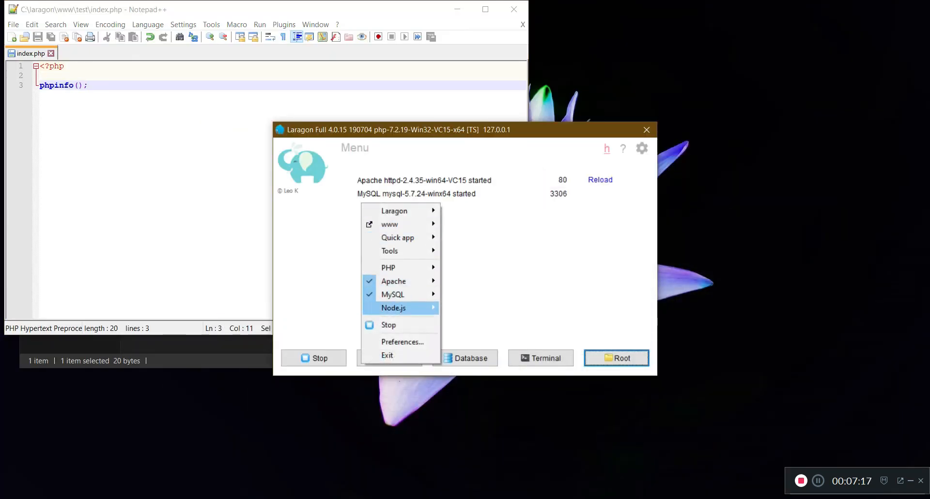
{"action": "mouse_move", "coordinate": [394, 307]}
{"action": "key", "text": "Escape"}
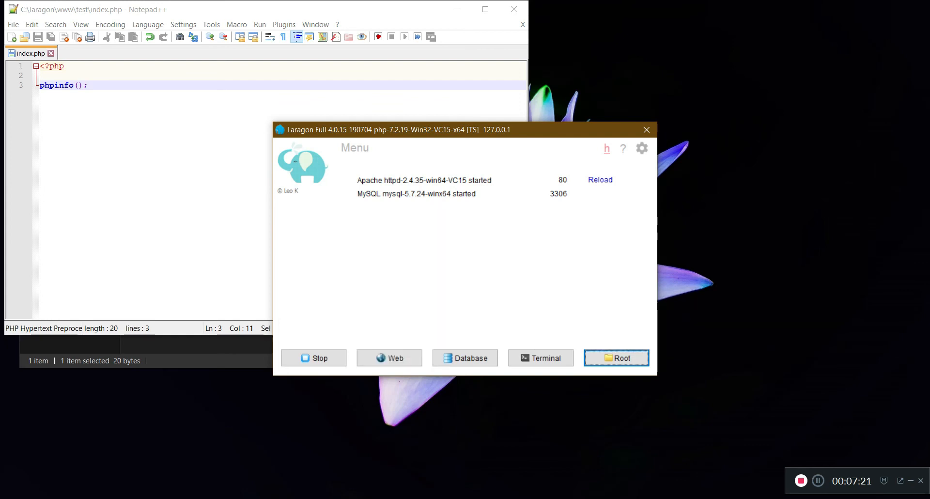
Step: Open Laragon's Cmder terminal, run git to check that it is available, and clear the terminal
{"action": "left_click", "coordinate": [541, 358]}
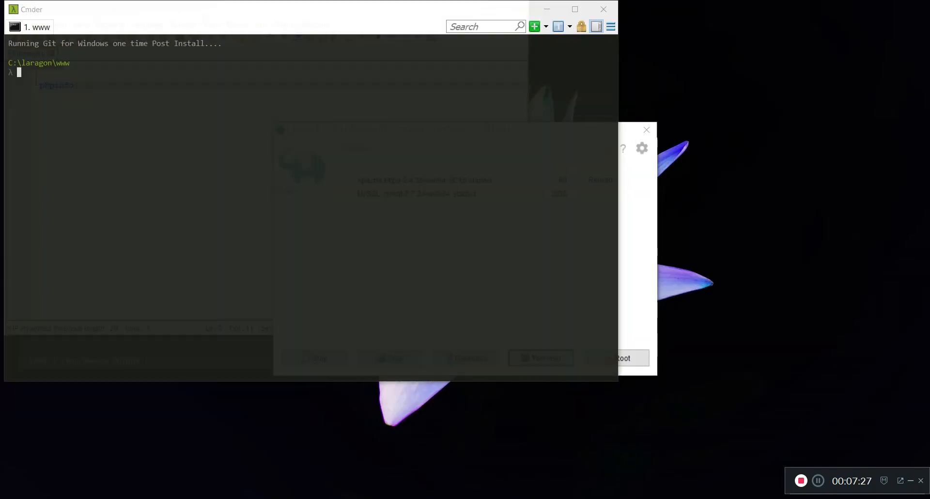
{"action": "left_click_drag", "start_coordinate": [266, 9], "coordinate": [401, 79]}
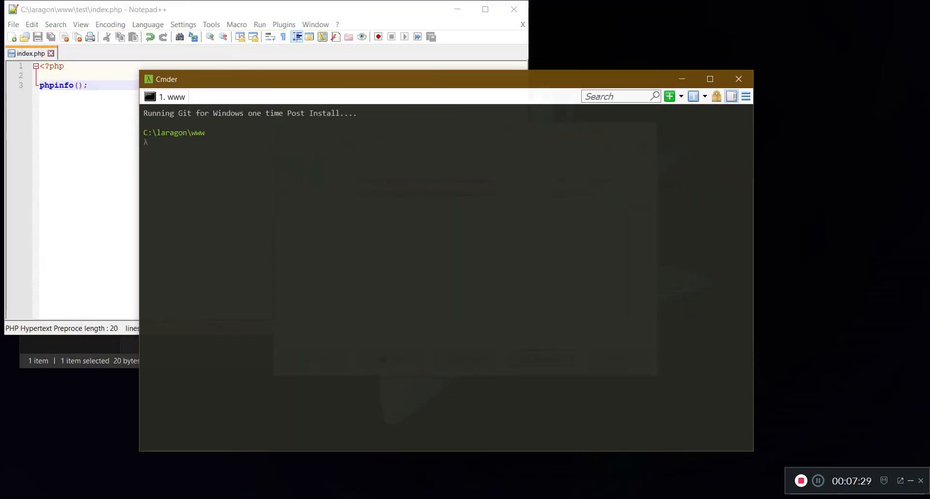
{"action": "type", "text": "git"}
{"action": "key", "text": "Return"}
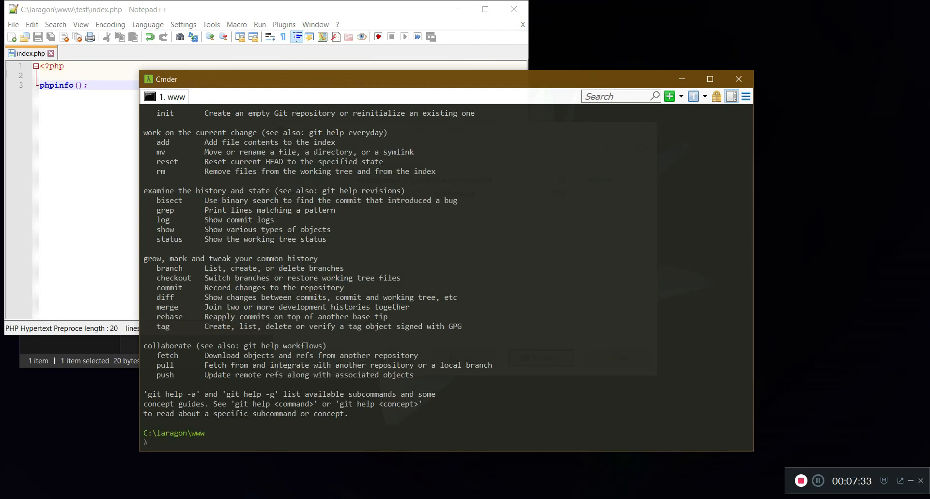
{"action": "type", "text": "clear"}
{"action": "key", "text": "Return"}
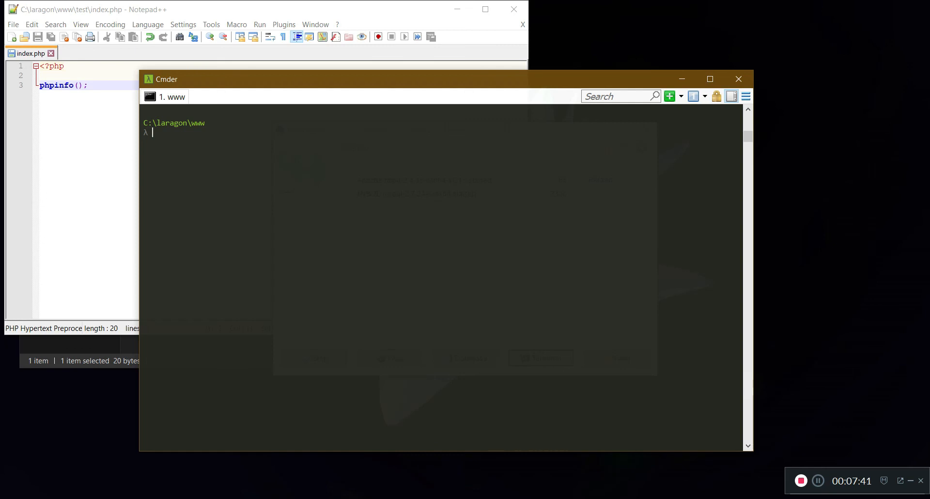
Step: Change to the test folder, list its files, initialize a Git repository there, and minimize the terminal
{"action": "type", "text": "cd test"}
{"action": "key", "text": "Return"}
{"action": "type", "text": "ls"}
{"action": "key", "text": "Return"}
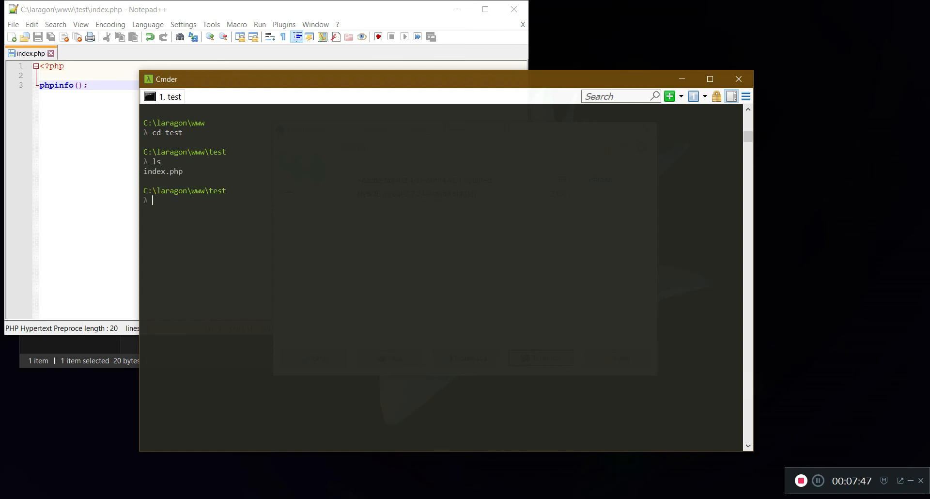
{"action": "type", "text": "git init"}
{"action": "key", "text": "Return"}
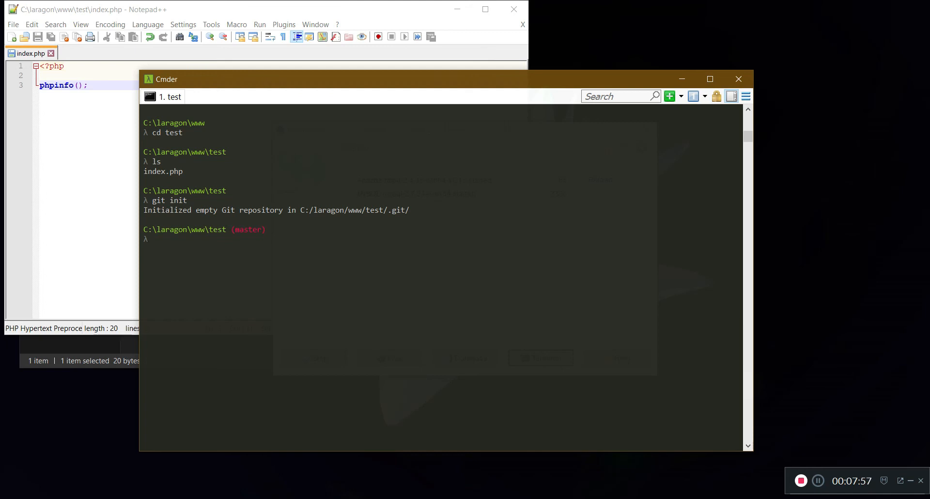
{"action": "left_click", "coordinate": [683, 79]}
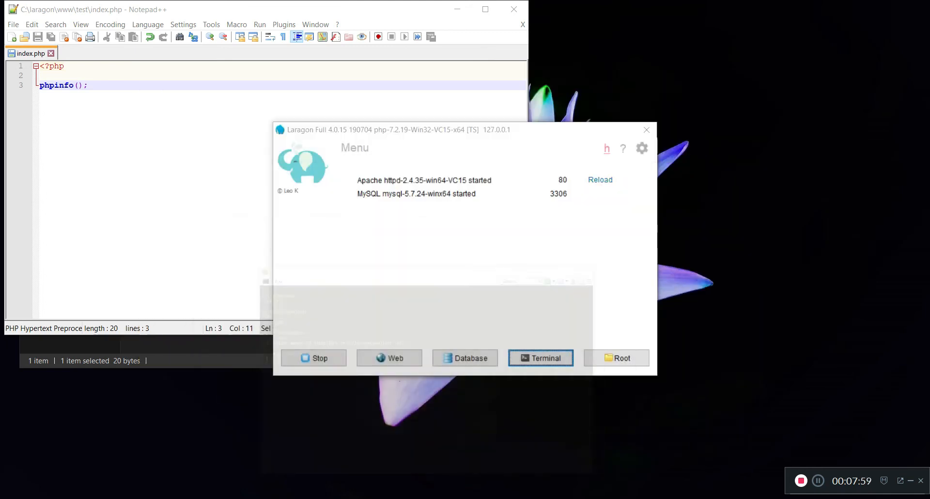